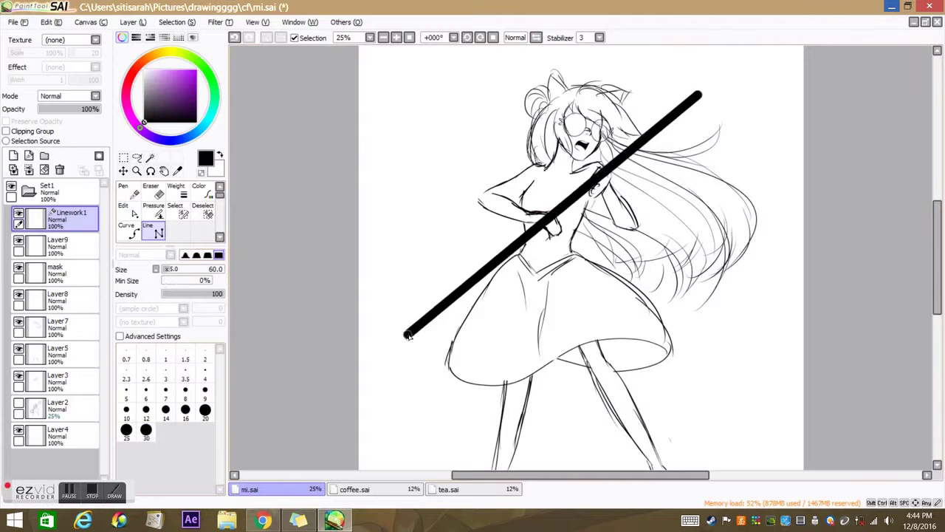
# Step: Replace the short staff stroke on the linework layer with a size 50 diagonal line, extended across the full width of the canvas
pyautogui.press(']')
pyautogui.hotkey('ctrl', 'z')
pyautogui.moveTo(697, 87)
pyautogui.mouseDown()
pyautogui.moveTo(398, 365)
pyautogui.moveTo(660, 143)
pyautogui.moveTo(465, 417)
pyautogui.mouseUp()
pyautogui.press('-')
pyautogui.hotkey('ctrl', 't')
pyautogui.moveTo(428, 443); pyautogui.dragTo(354, 384)
pyautogui.press('Return')
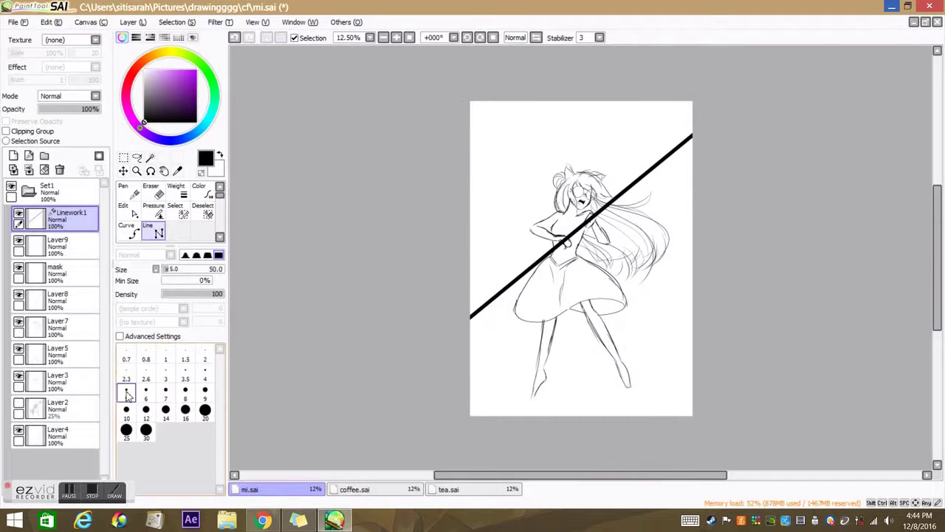
# Step: Switch to Chrome, check Miracle Mi's design and staff in the cf2016-100dayguide PDF, and return to the mi.sai sketch
pyautogui.click(263, 520)
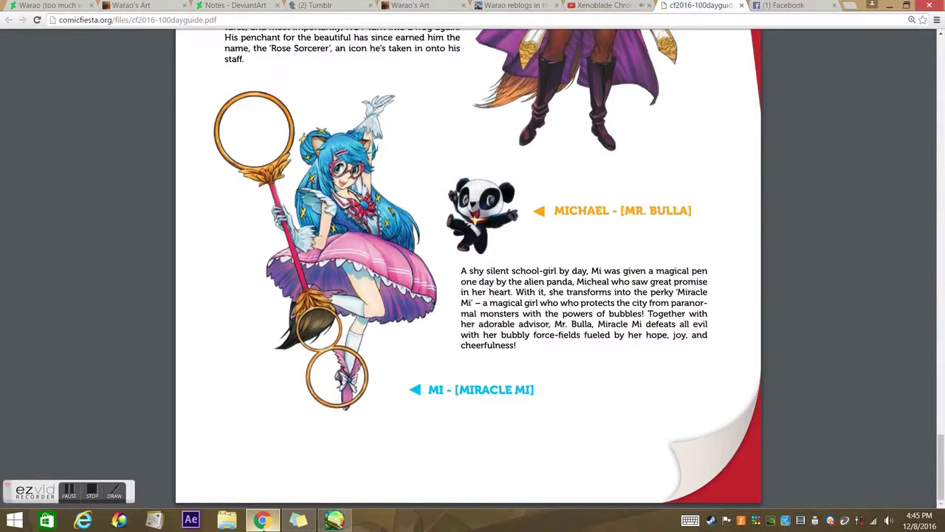
pyautogui.moveTo(262, 520)
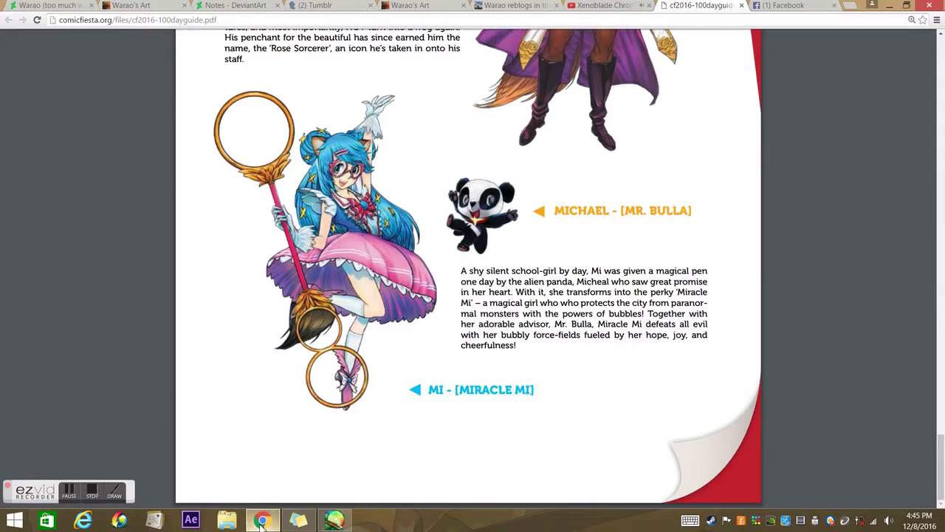
pyautogui.click(262, 520)
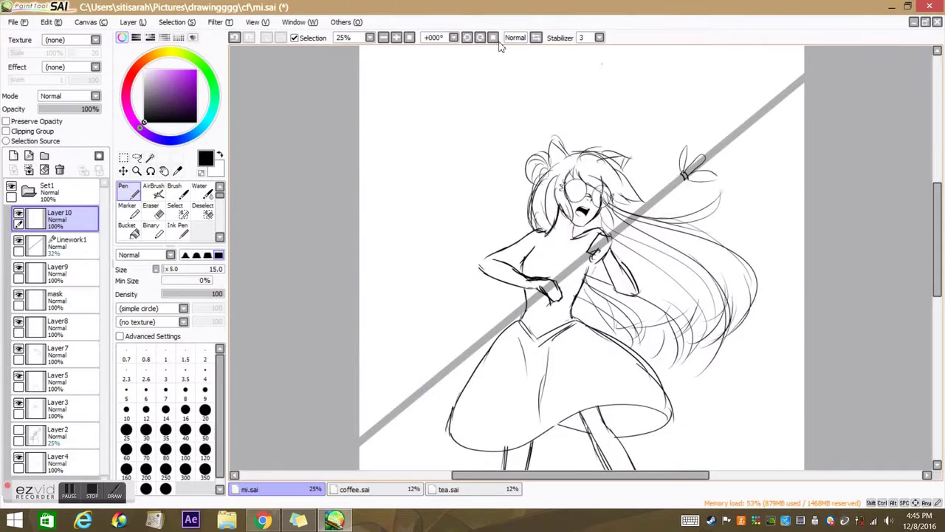
pyautogui.moveTo(500, 46); pyautogui.dragTo(547, 174)
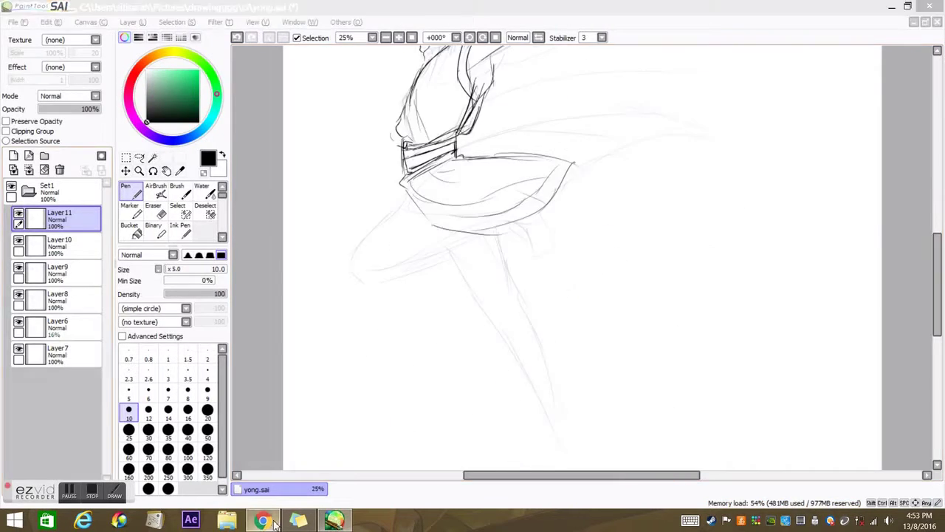
pyautogui.click(263, 521)
pyautogui.click(334, 520)
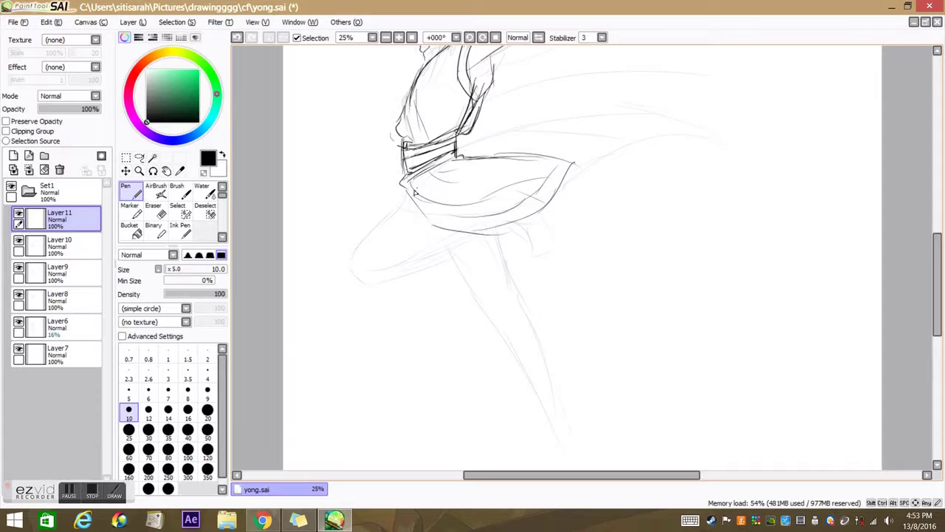
pyautogui.scroll(3, 793, 236)
pyautogui.press('-')
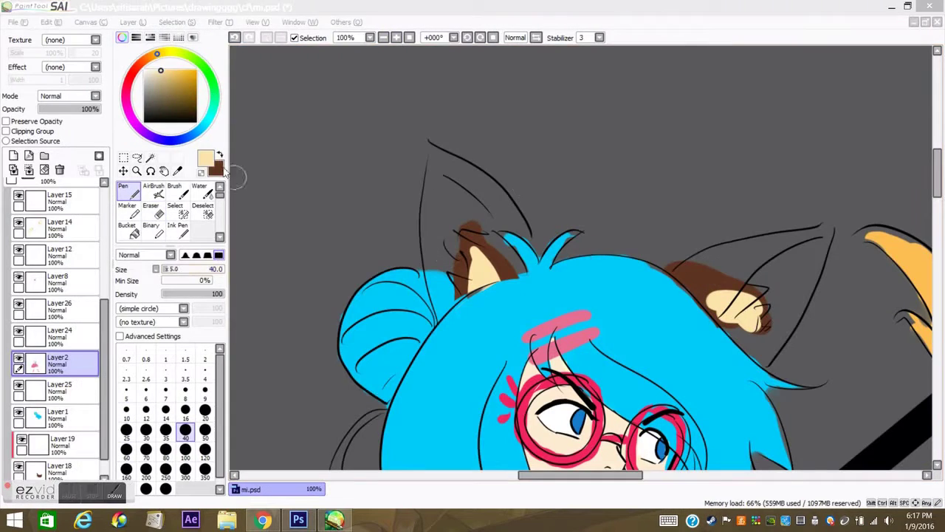
# Step: Fill Mi's upright fox ear beside the hair bun with dark brown on Layer2, using pen sizes 60 and 35
pyautogui.moveTo(443, 273)
pyautogui.mouseDown()
pyautogui.moveTo(435, 170)
pyautogui.moveTo(462, 221)
pyautogui.mouseUp()
pyautogui.press('[')
pyautogui.press('[')
pyautogui.press('[')
pyautogui.press('[')
pyautogui.press('[')
pyautogui.moveTo(443, 159); pyautogui.dragTo(513, 216)
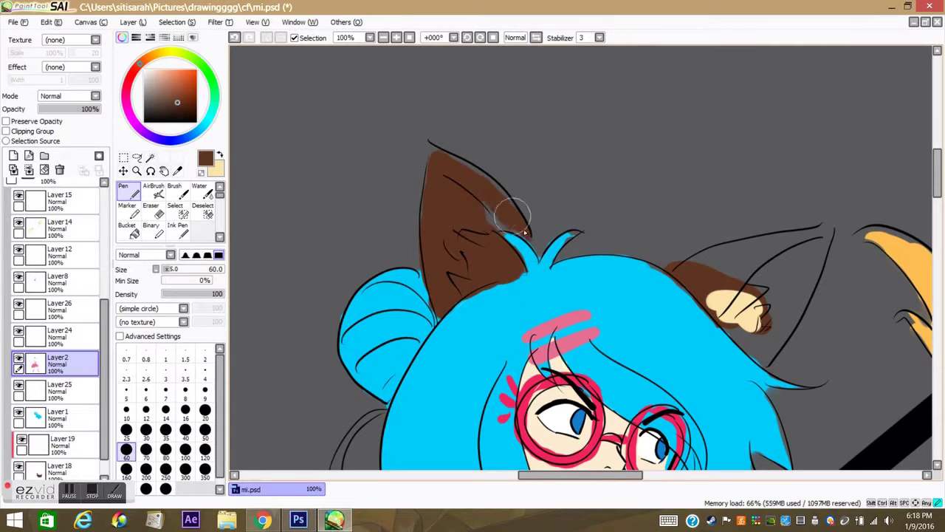
pyautogui.press('[')
pyautogui.press('[')
pyautogui.press('[')
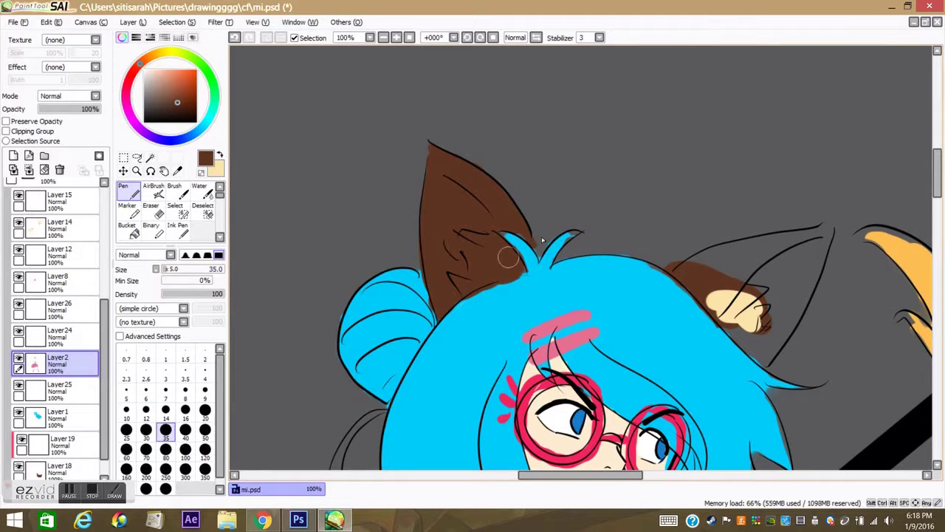
# Step: Paint the inside of the ear beside the bun with cream at size 35 and tidy the fill's edges
pyautogui.press('x')
pyautogui.moveTo(448, 182)
pyautogui.mouseDown()
pyautogui.moveTo(466, 280)
pyautogui.moveTo(473, 199)
pyautogui.moveTo(502, 251)
pyautogui.moveTo(465, 258)
pyautogui.mouseUp()
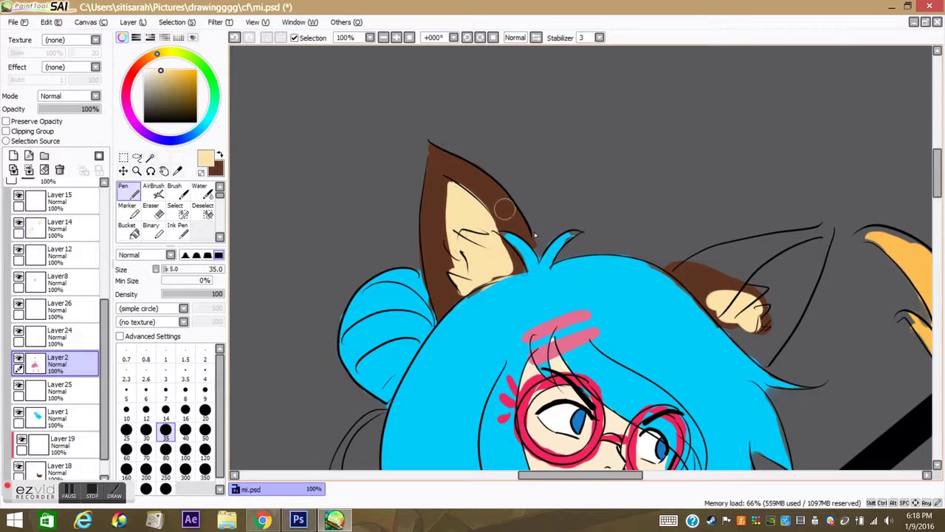
pyautogui.press('x')
pyautogui.press('e')
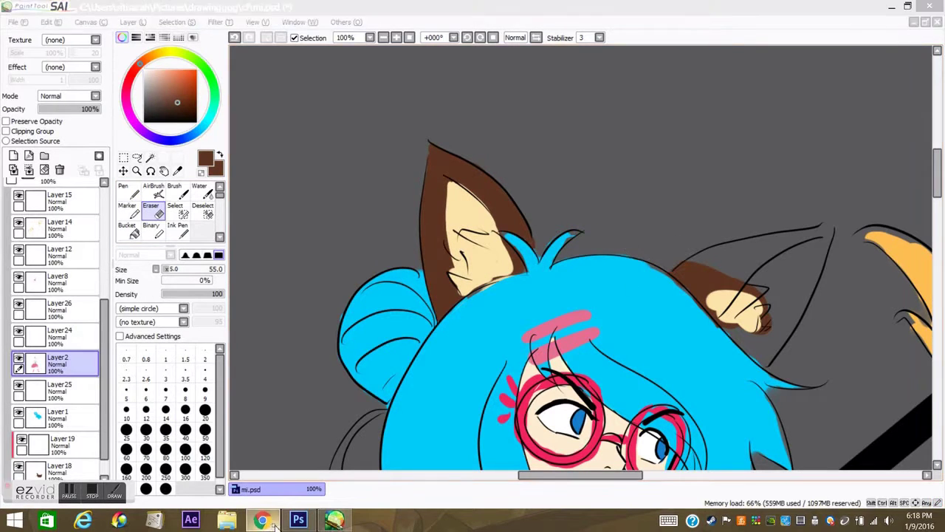
pyautogui.press('n')
pyautogui.press('e')
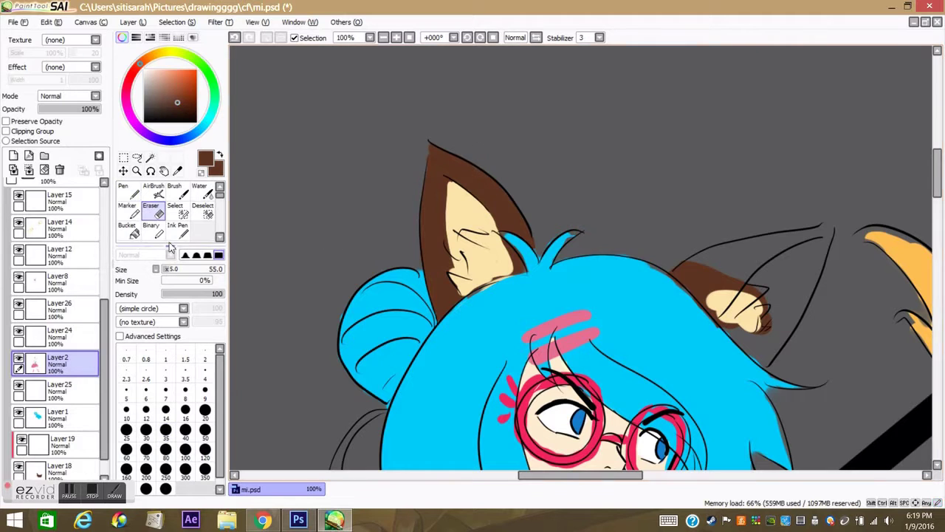
# Step: Shape jagged fur tufts along the inner ear by alternating cream and brown strokes
pyautogui.press('n')
pyautogui.press('x')
pyautogui.moveTo(473, 214)
pyautogui.mouseDown()
pyautogui.moveTo(493, 225)
pyautogui.moveTo(511, 269)
pyautogui.moveTo(443, 290)
pyautogui.moveTo(455, 269)
pyautogui.mouseUp()
pyautogui.press('x')
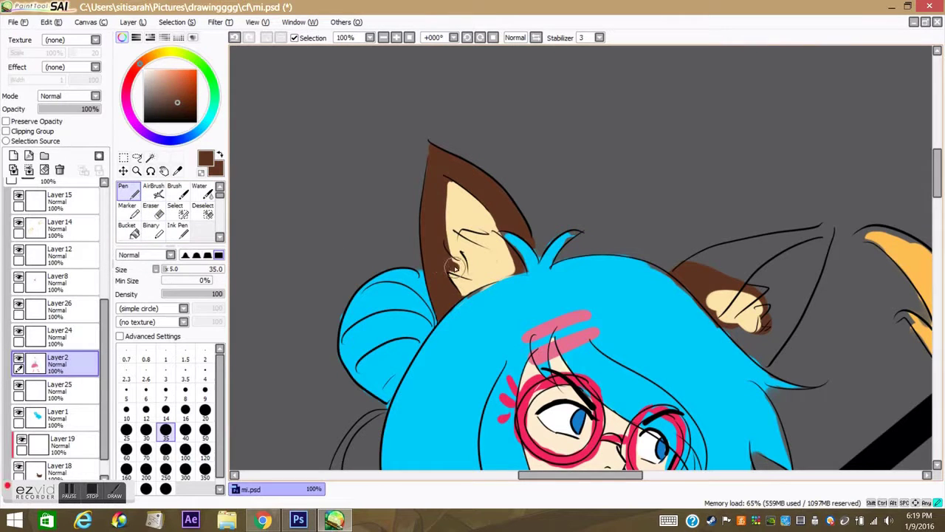
# Step: Sample the hair's blue and clean up the ear colour overlapping the hairline below the finished ear
pyautogui.keyDown('alt'); pyautogui.click(468, 305); pyautogui.keyUp('alt')
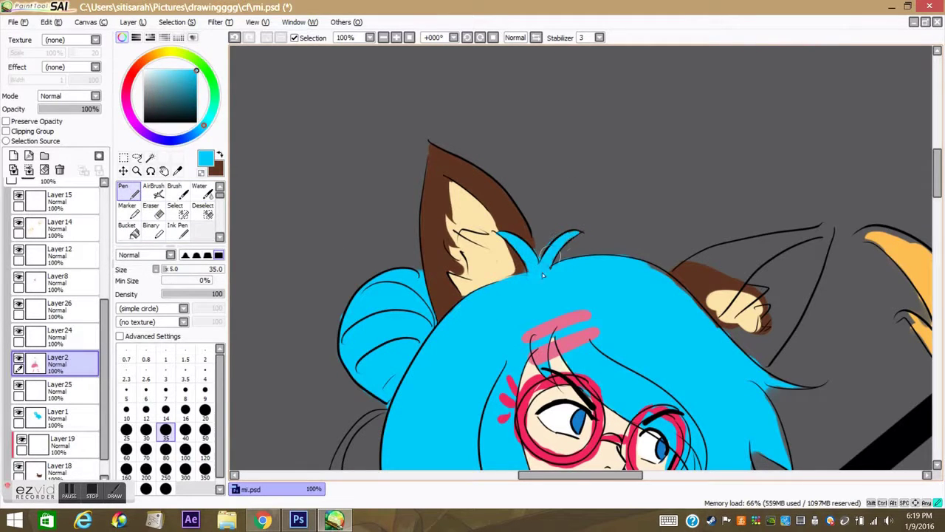
pyautogui.press('e')
pyautogui.scroll(-5, 539, 255)
pyautogui.scroll(3, 439, 88)
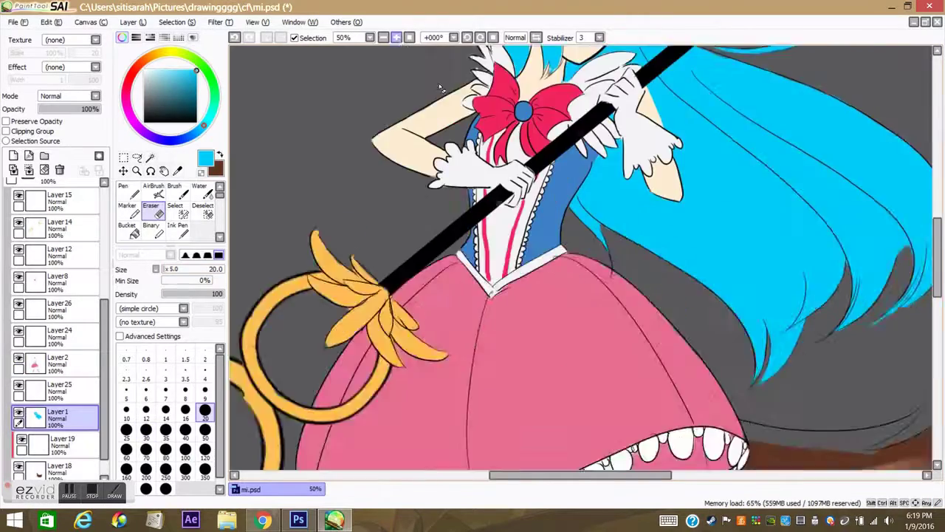
# Step: Fill the ear on the staff side with dark brown on Layer2 and clean up where it overlaps the blue hair
pyautogui.scroll(3, 440, 89)
pyautogui.click(58, 362)
pyautogui.keyDown('alt'); pyautogui.click(738, 281); pyautogui.keyUp('alt')
pyautogui.press('n')
pyautogui.moveTo(707, 264)
pyautogui.mouseDown()
pyautogui.moveTo(746, 310)
pyautogui.moveTo(783, 266)
pyautogui.moveTo(827, 295)
pyautogui.mouseUp()
pyautogui.click(263, 522)
pyautogui.click(334, 521)
pyautogui.click(127, 449)
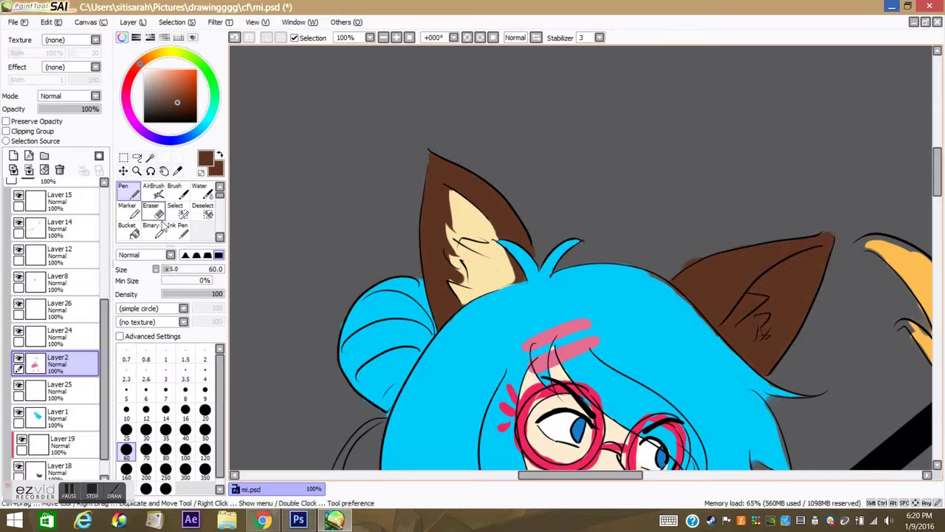
pyautogui.keyDown('alt'); pyautogui.click(648, 286); pyautogui.keyUp('alt')
pyautogui.press('e')
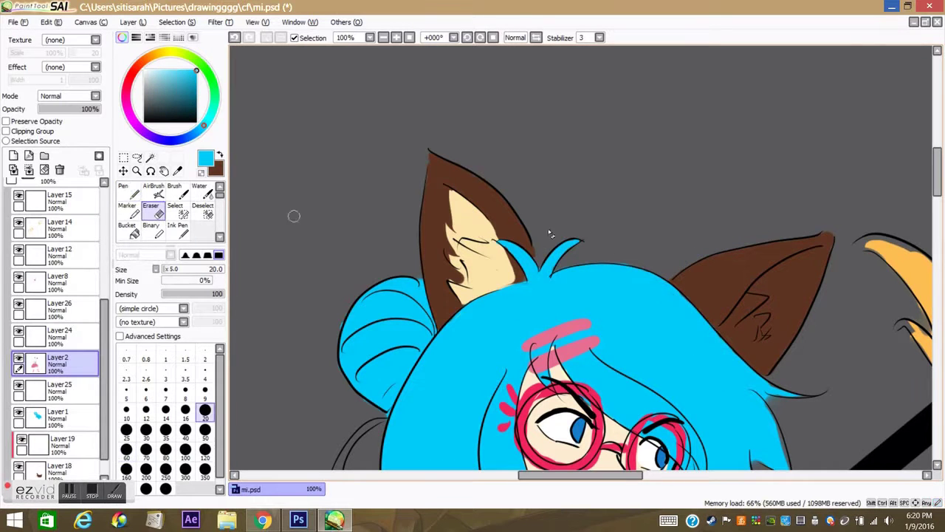
# Step: Clean up the blue fill around the loose hair locks beside the face on Layer1, using the size 35 pen and the eraser
pyautogui.keyDown('ctrl'); pyautogui.keyDown('shift'); pyautogui.click(617, 261); pyautogui.keyUp('shift'); pyautogui.keyUp('ctrl')
pyautogui.scroll(-3, 921, 222)
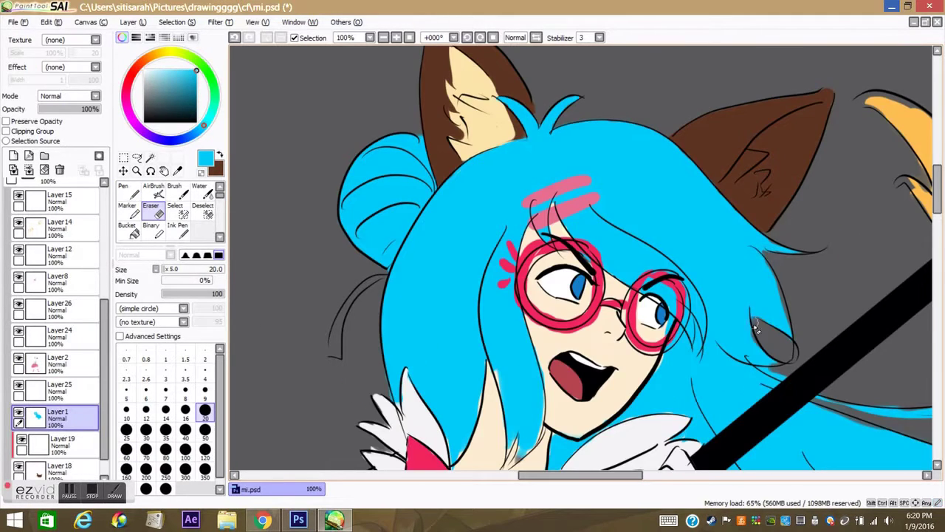
pyautogui.press('n')
pyautogui.press('[')
pyautogui.press('[')
pyautogui.press('[')
pyautogui.moveTo(803, 254); pyautogui.dragTo(511, 191)
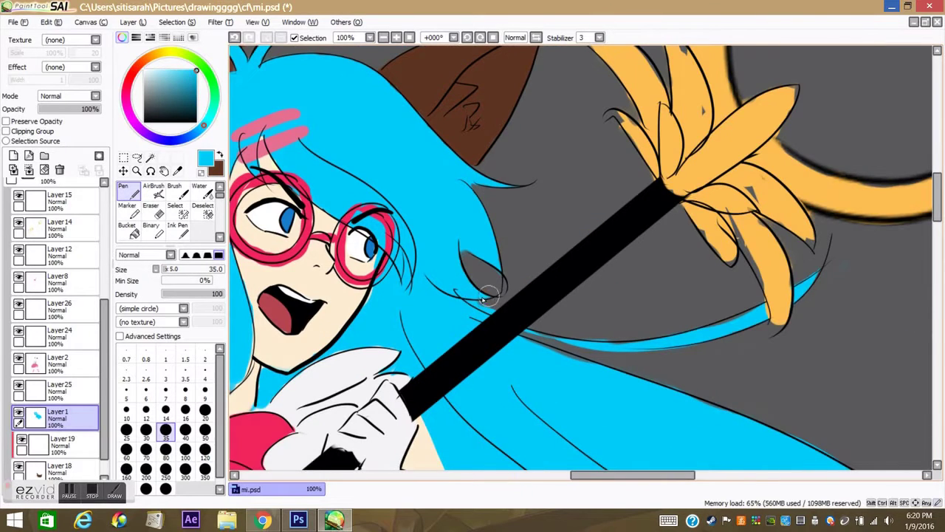
pyautogui.press('e')
pyautogui.click(471, 38)
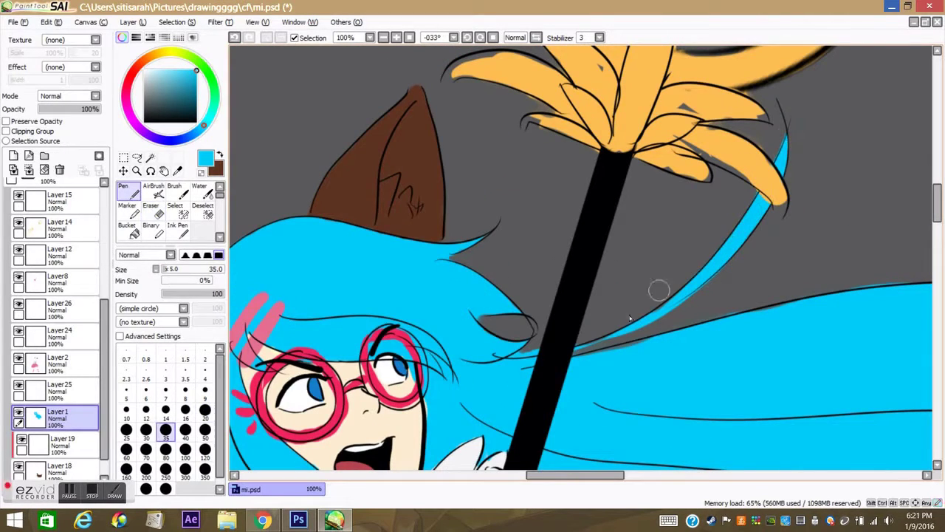
# Step: Refine the edges of the thin blue hair strand curving behind the staff's golden ornament by alternately painting and erasing
pyautogui.press('n')
pyautogui.press('e')
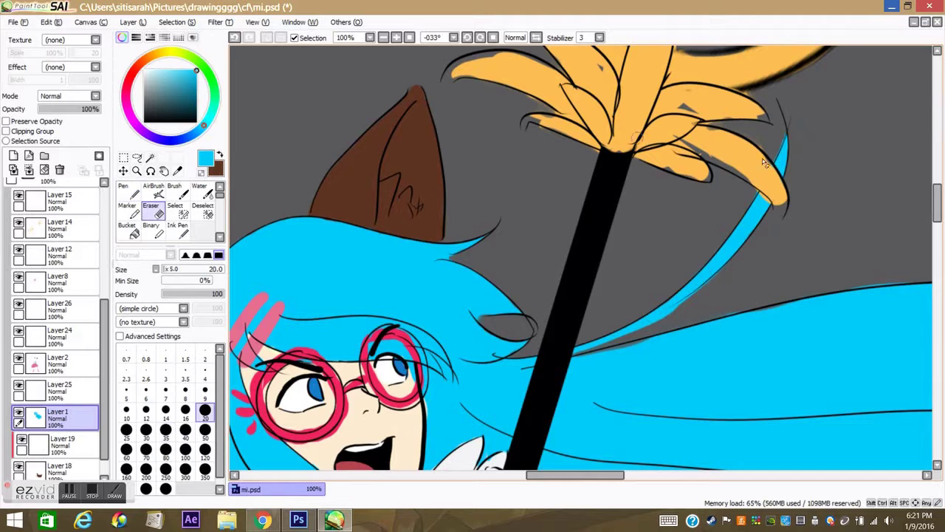
pyautogui.press('n')
pyautogui.press('e')
pyautogui.press('n')
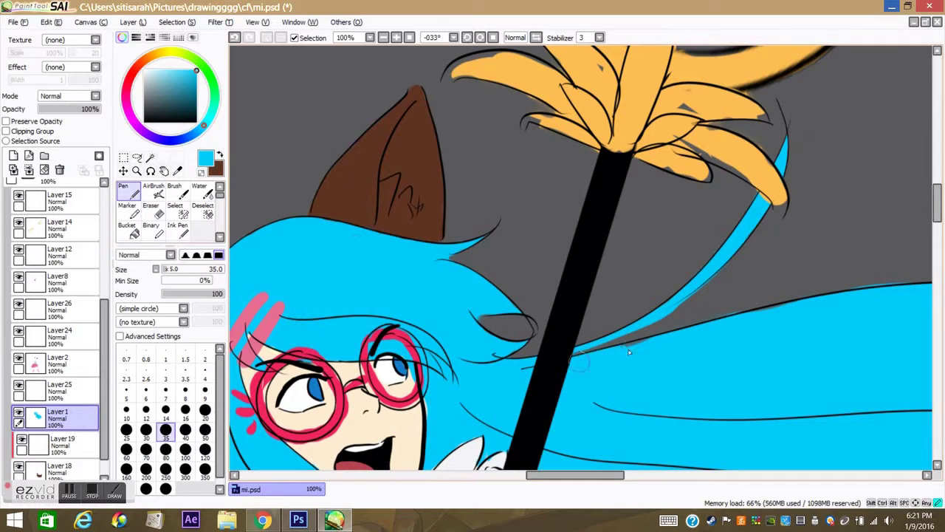
pyautogui.press('e')
pyautogui.press('Home')
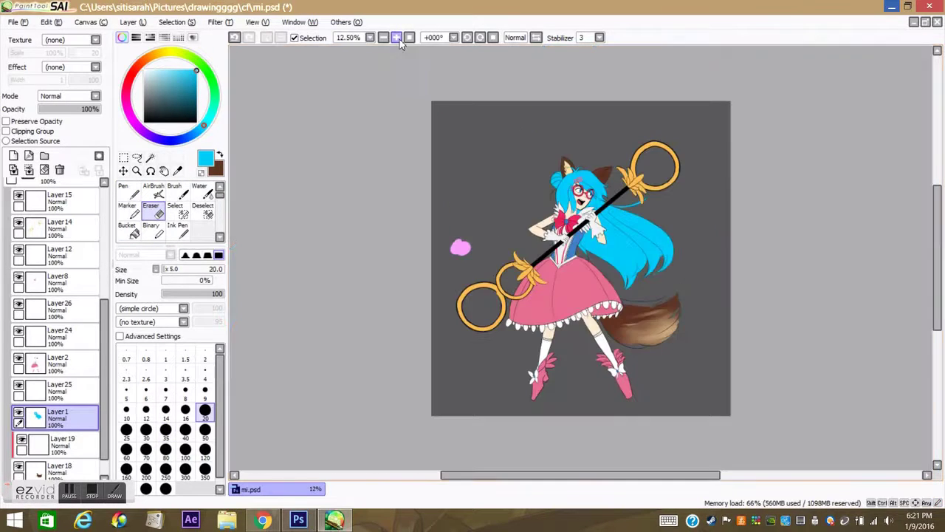
pyautogui.click(262, 521)
pyautogui.click(885, 6)
pyautogui.scroll(3, 941, 273)
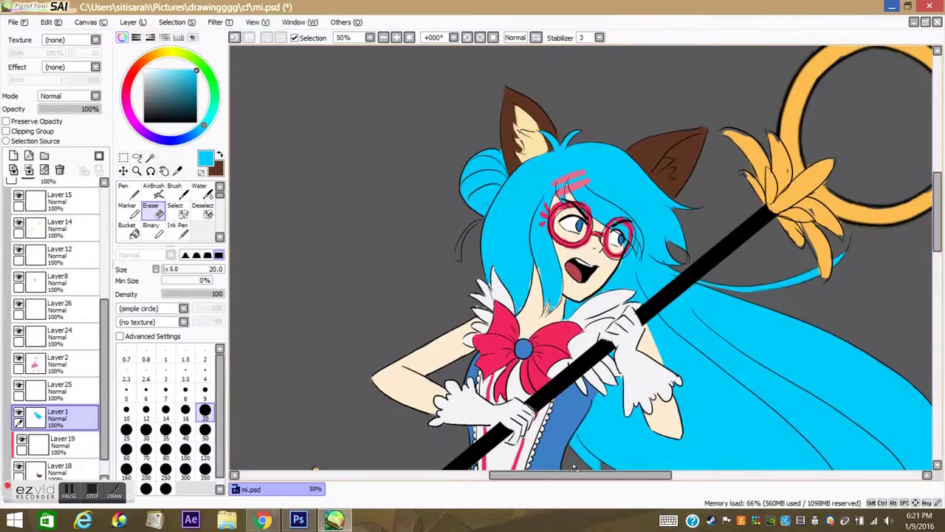
# Step: Touch up the blue fill along the inner edge of the long hair beside the waist, painting and erasing on Layer1
pyautogui.scroll(2, 942, 273)
pyautogui.press('n')
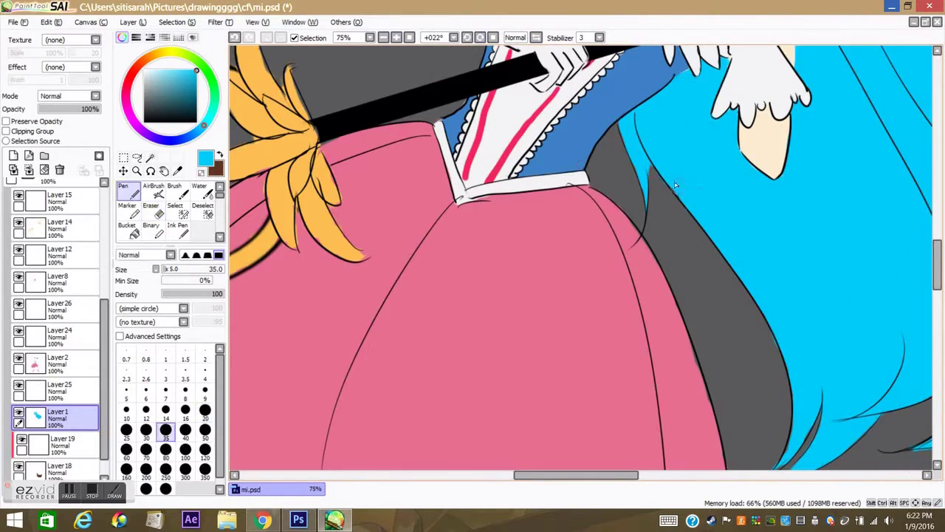
pyautogui.moveTo(937, 295); pyautogui.dragTo(731, 337)
pyautogui.press('e')
pyautogui.moveTo(730, 455); pyautogui.dragTo(729, 393)
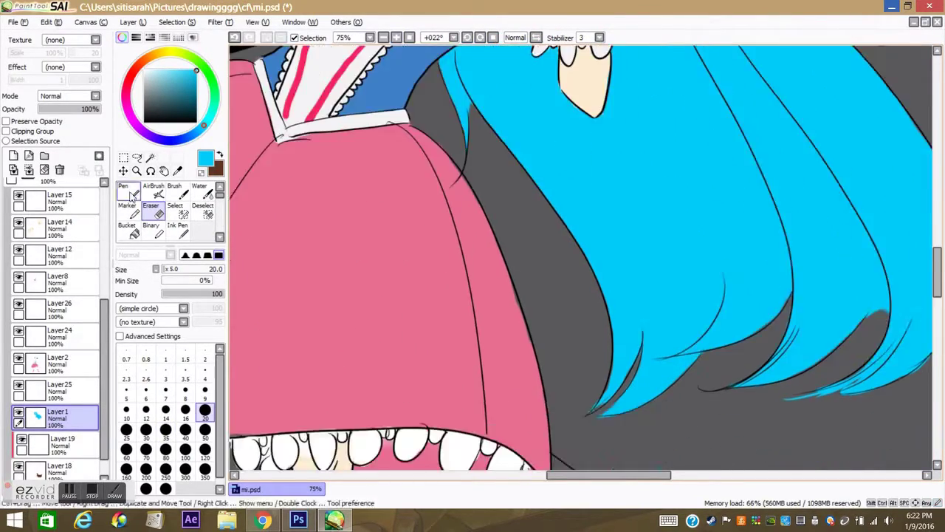
pyautogui.press('n')
pyautogui.press('e')
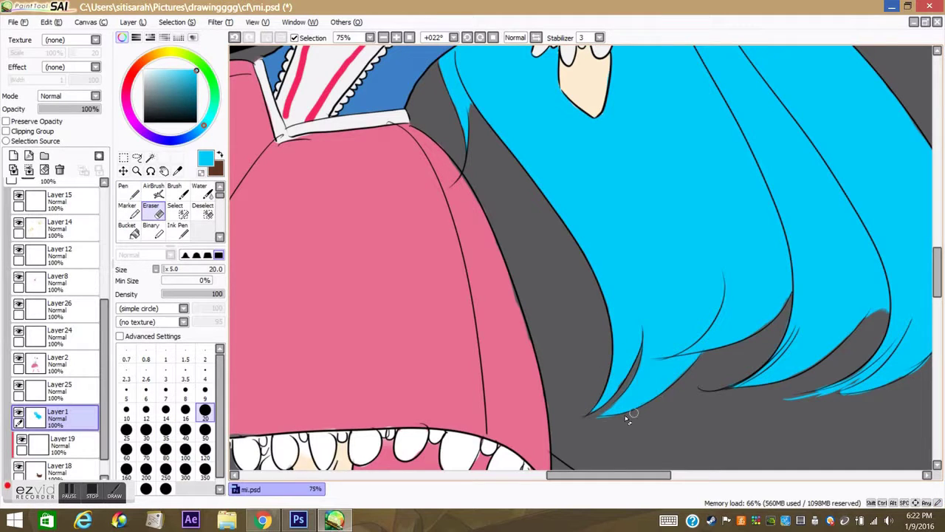
# Step: Clean the edges of the hair tips beside the skirt and trim the small lock near the waist
pyautogui.press('n')
pyautogui.press('e')
pyautogui.press('Delete')
pyautogui.press('n')
pyautogui.press('e')
pyautogui.press('n')
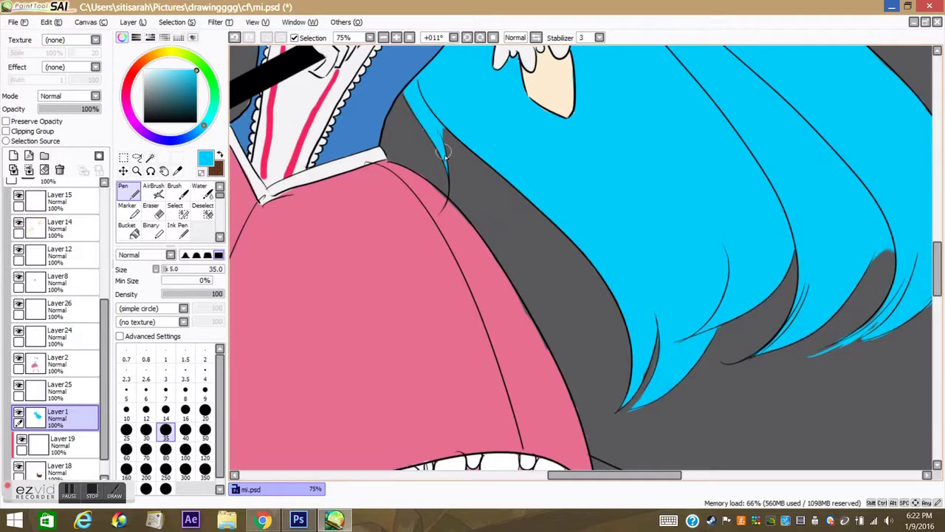
# Step: Paint the inside of the staff-side ear with cream on Layer2
pyautogui.press('Home')
pyautogui.scroll(6, 576, 200)
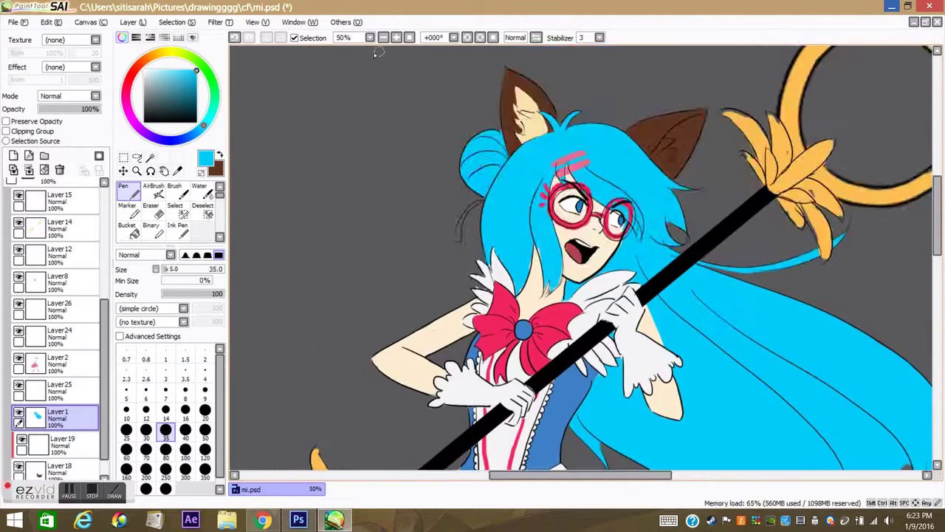
pyautogui.keyDown('alt'); pyautogui.click(604, 188); pyautogui.keyUp('alt')
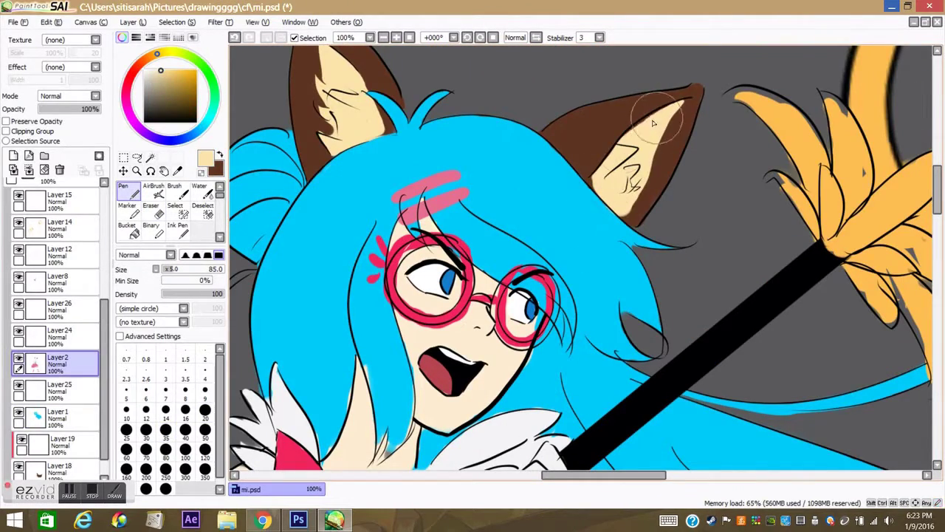
# Step: Switch to Chrome, search YouTube for "xenoblade chronicles x ost" and play "Theme X - Xenoblade Chronicles X [OST]"
pyautogui.hotkey('alt', 'Tab')
pyautogui.tripleClick(236, 42)
pyautogui.write('xeno')
pyautogui.press('Down')
pyautogui.press('Down')
pyautogui.press('Down')
pyautogui.press('Down')
pyautogui.write('ost')
pyautogui.press('Return')
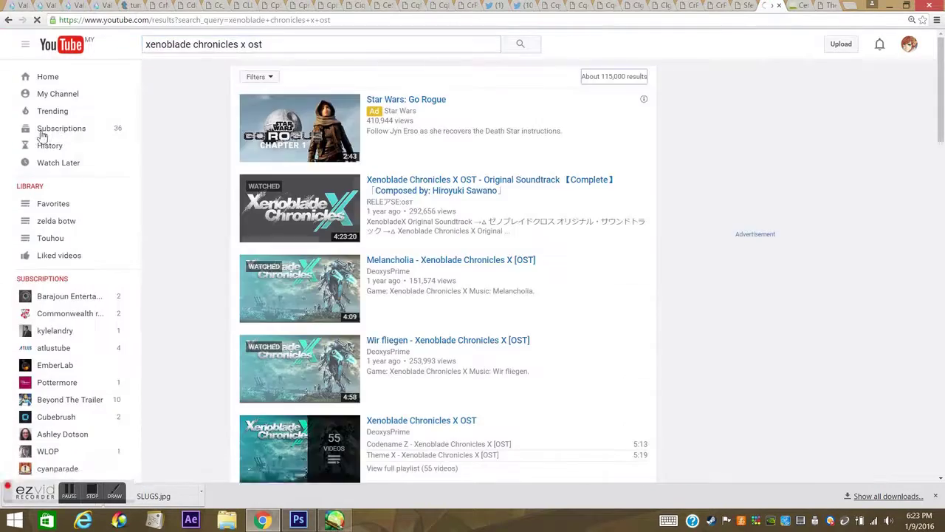
pyautogui.scroll(-4, 214, 280)
pyautogui.click(399, 253)
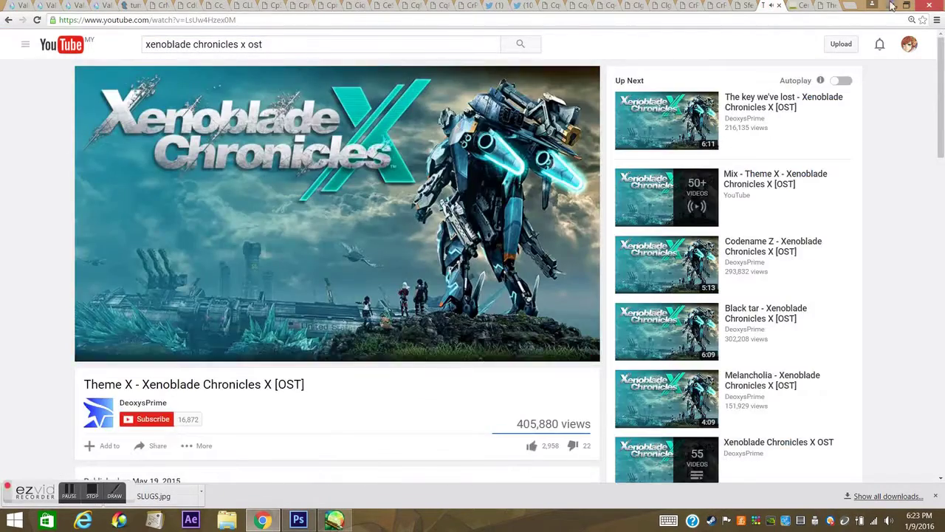
# Step: Return to PaintTool SAI and look over the flat colours of the whole Mi figure
pyautogui.hotkey('alt', 'Tab')
pyautogui.scroll(-5, 332, 83)
pyautogui.scroll(2, 331, 84)
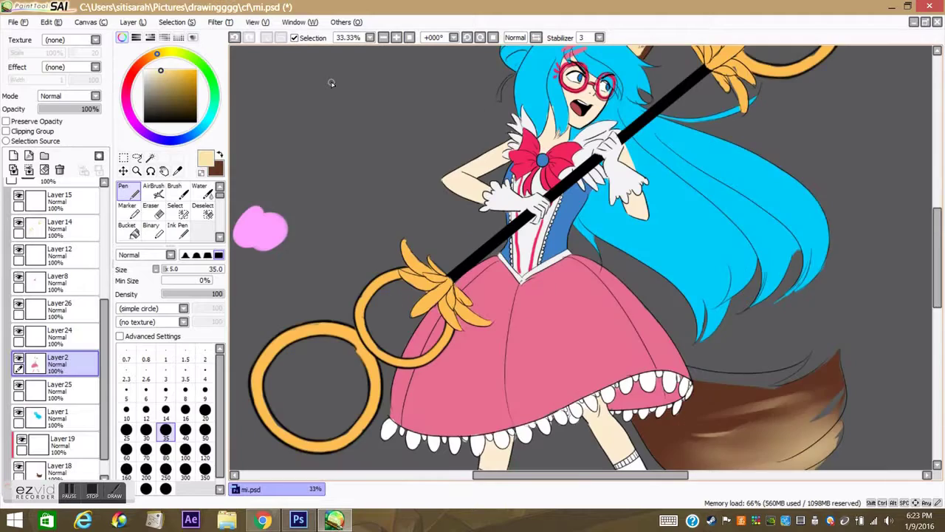
pyautogui.scroll(3, 937, 213)
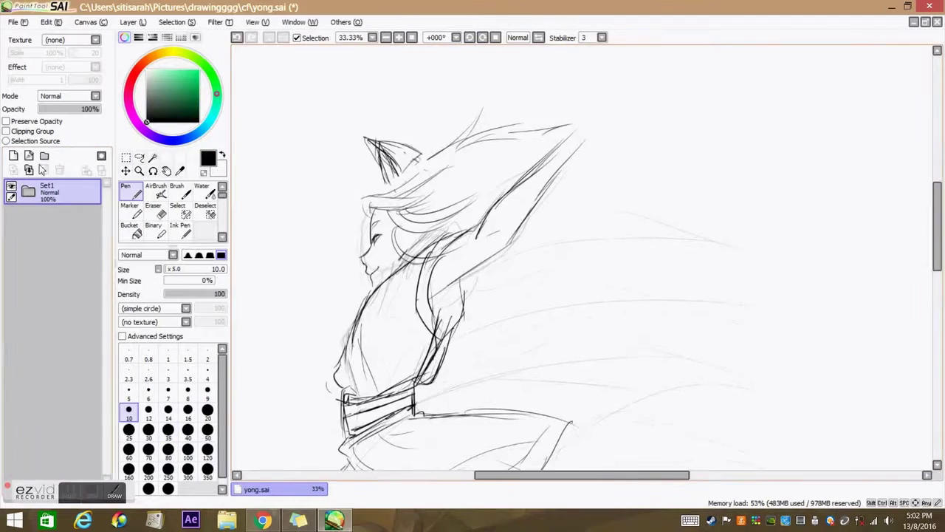
# Step: Switch to Chrome and examine Yin Yong's costume and staff in the Comic Fiesta character guide
pyautogui.click(267, 522)
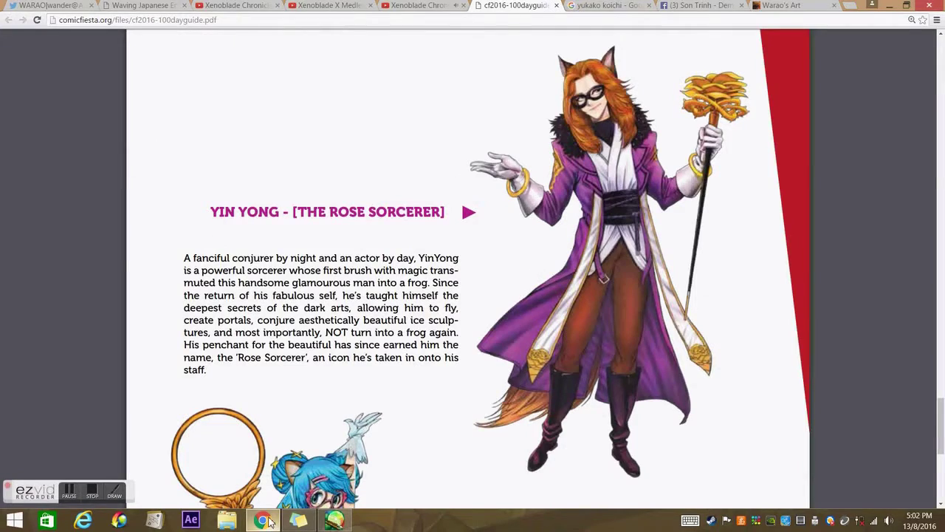
pyautogui.click(270, 521)
pyautogui.click(274, 524)
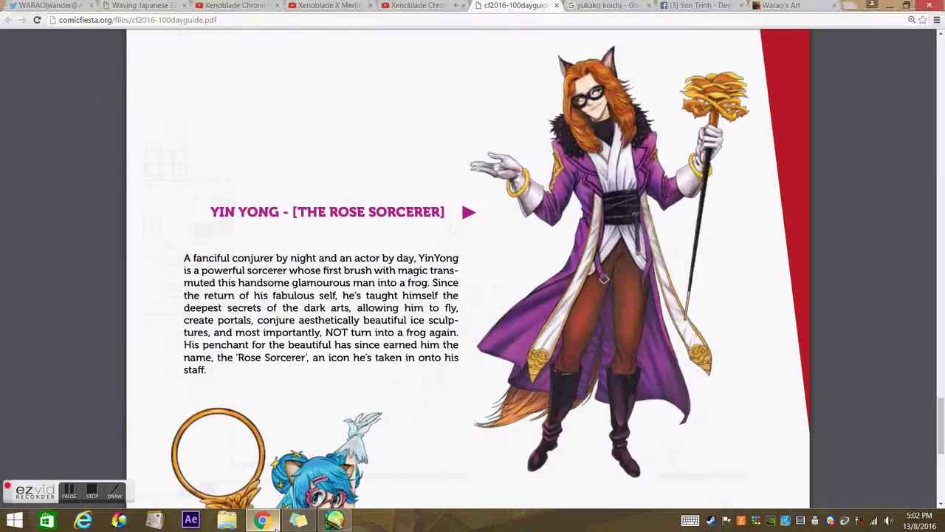
pyautogui.click(273, 524)
pyautogui.press('Home')
pyautogui.scroll(-3, 579, 175)
pyautogui.scroll(1, 580, 176)
# Step: Choose another Xenoblade Chronicles X music video from the YouTube suggestions in Chrome
pyautogui.click(262, 521)
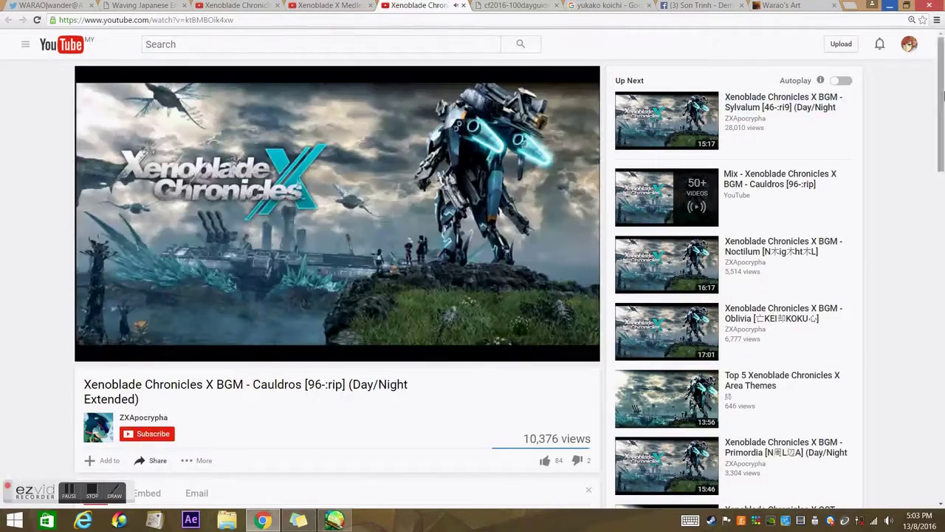
pyautogui.scroll(-3, 796, 213)
pyautogui.click(796, 213)
# Step: Return to PaintTool SAI, add a linework layer and draw a straight trial staff line from the raised hands at size 25
pyautogui.hotkey('alt', 'Tab')
pyautogui.click(399, 37)
pyautogui.click(29, 155)
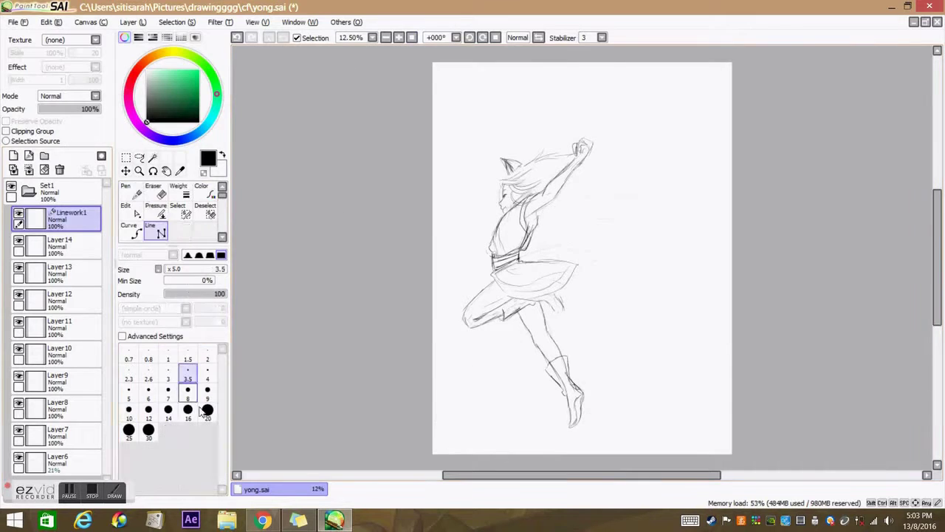
pyautogui.click(128, 429)
pyautogui.moveTo(573, 132); pyautogui.dragTo(627, 301)
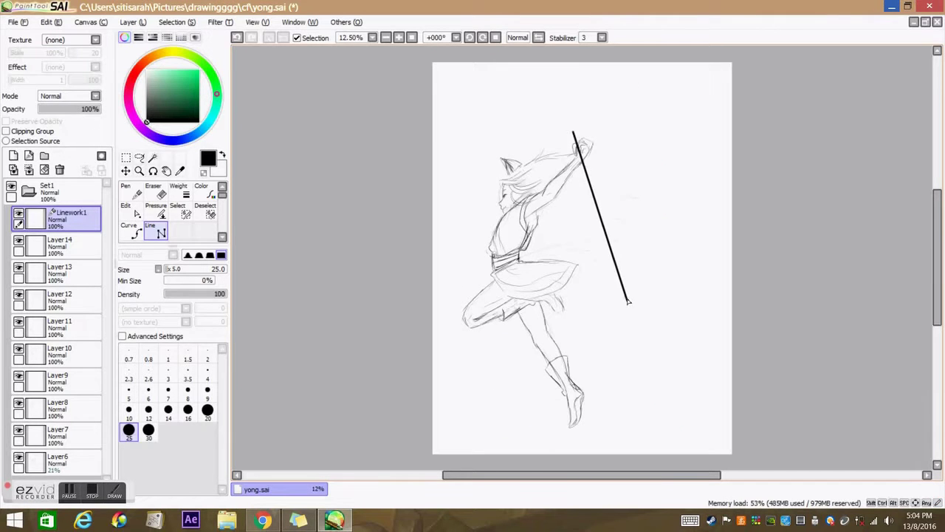
# Step: Redraw the diagonal staff line through the raised hands, undoing the trial placements, and compare it with Yin Yong's staff in the guide
pyautogui.moveTo(172, 273); pyautogui.dragTo(177, 273)
pyautogui.moveTo(569, 126); pyautogui.dragTo(627, 232)
pyautogui.hotkey('ctrl', 'z')
pyautogui.moveTo(566, 121); pyautogui.dragTo(639, 274)
pyautogui.hotkey('ctrl', 'z')
pyautogui.moveTo(555, 106); pyautogui.dragTo(641, 251)
pyautogui.click(262, 521)
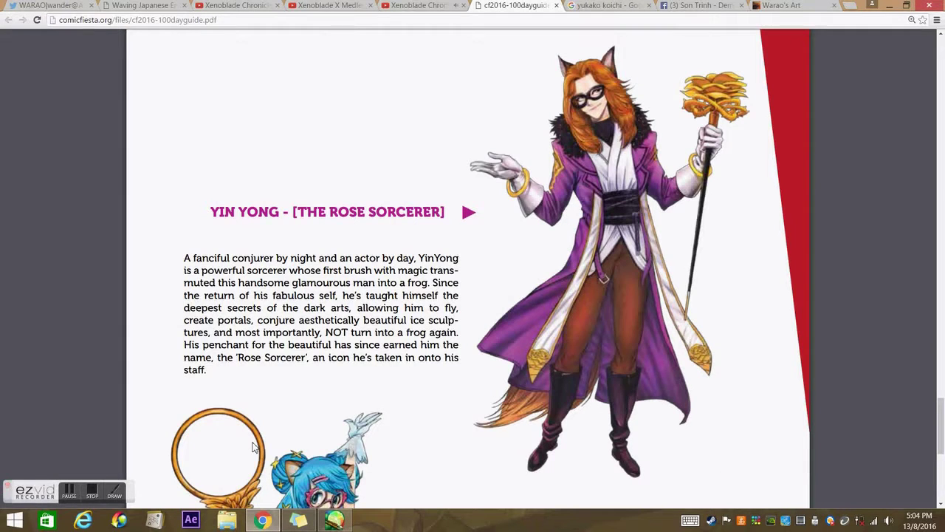
pyautogui.click(890, 8)
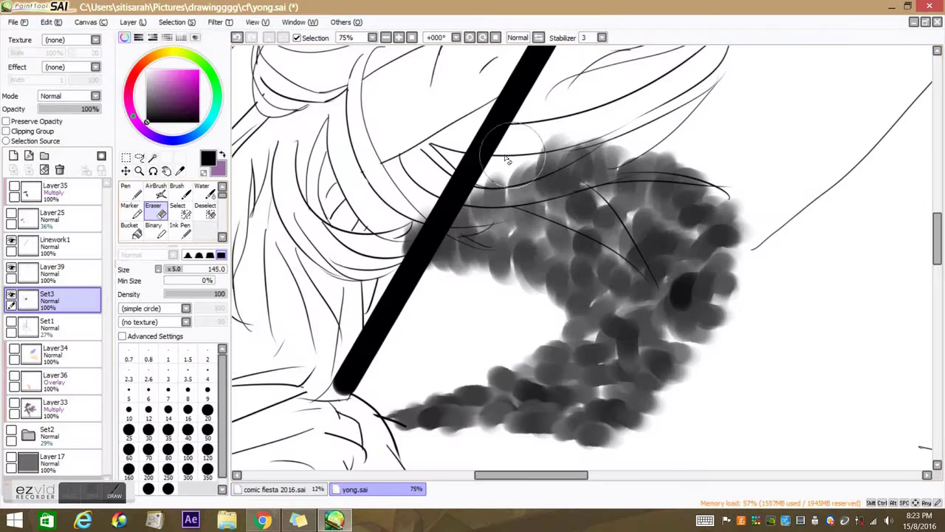
# Step: Erase the grey fur covering the long hair strands beside the staff on Set3, using a size 50 eraser
pyautogui.moveTo(547, 137)
pyautogui.mouseDown()
pyautogui.moveTo(561, 144)
pyautogui.moveTo(497, 182)
pyautogui.mouseUp()
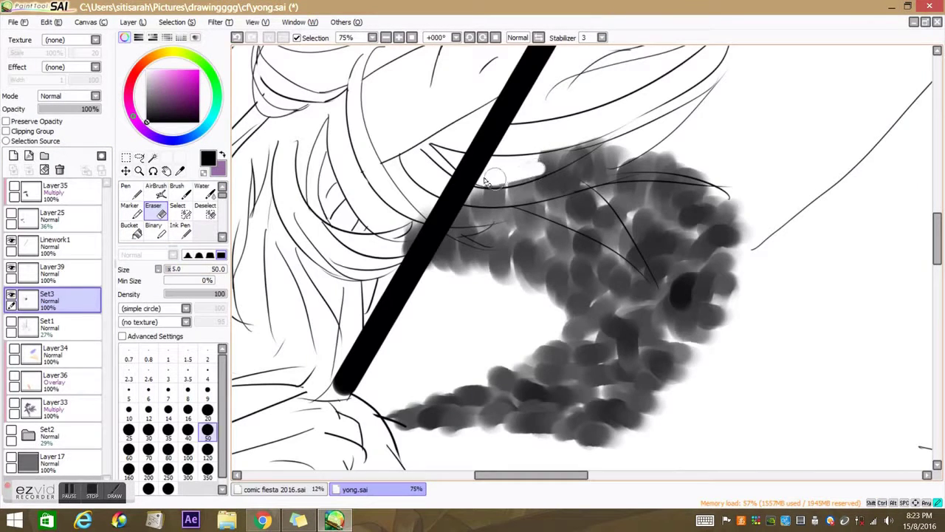
pyautogui.moveTo(548, 165)
pyautogui.mouseDown()
pyautogui.moveTo(526, 122)
pyautogui.moveTo(571, 154)
pyautogui.moveTo(468, 197)
pyautogui.mouseUp()
pyautogui.moveTo(536, 192)
pyautogui.mouseDown()
pyautogui.moveTo(585, 124)
pyautogui.moveTo(606, 145)
pyautogui.moveTo(589, 153)
pyautogui.moveTo(630, 167)
pyautogui.mouseUp()
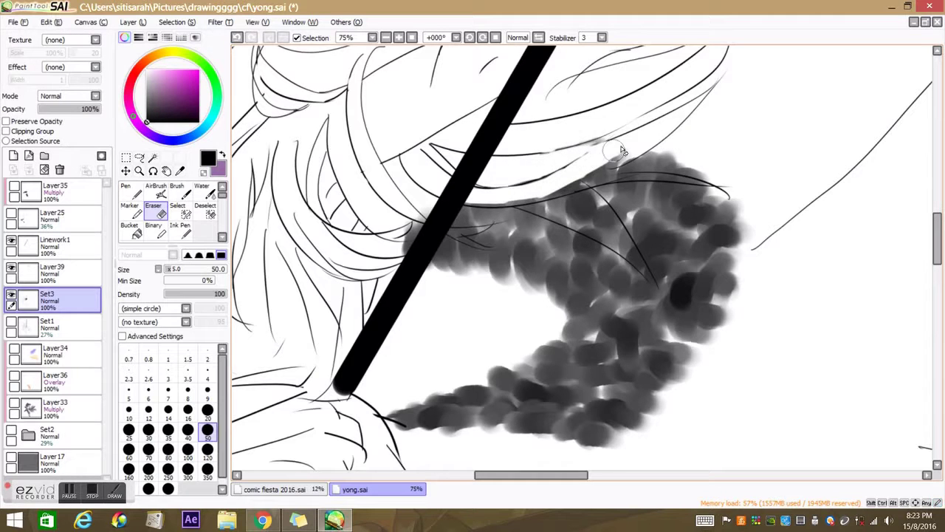
pyautogui.moveTo(489, 203)
pyautogui.mouseDown()
pyautogui.moveTo(612, 158)
pyautogui.moveTo(643, 166)
pyautogui.moveTo(649, 179)
pyautogui.mouseUp()
# Step: Erase the fur inside the thin outer hair strand and the pointed lock below it with a size 30 eraser
pyautogui.scroll(1, 642, 166)
pyautogui.press('[')
pyautogui.press('[')
pyautogui.press('[')
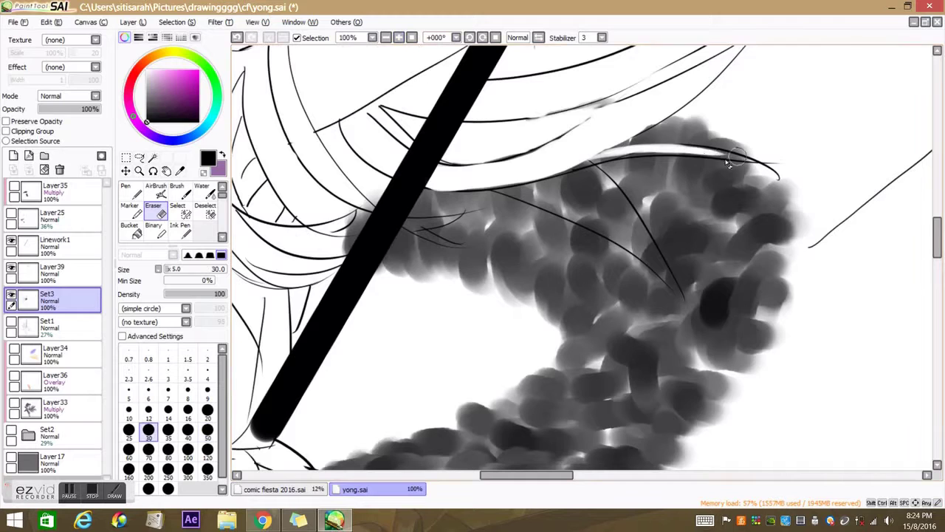
pyautogui.moveTo(732, 159); pyautogui.dragTo(745, 166)
pyautogui.moveTo(559, 172)
pyautogui.mouseDown()
pyautogui.moveTo(568, 211)
pyautogui.moveTo(546, 188)
pyautogui.moveTo(642, 244)
pyautogui.moveTo(636, 228)
pyautogui.mouseUp()
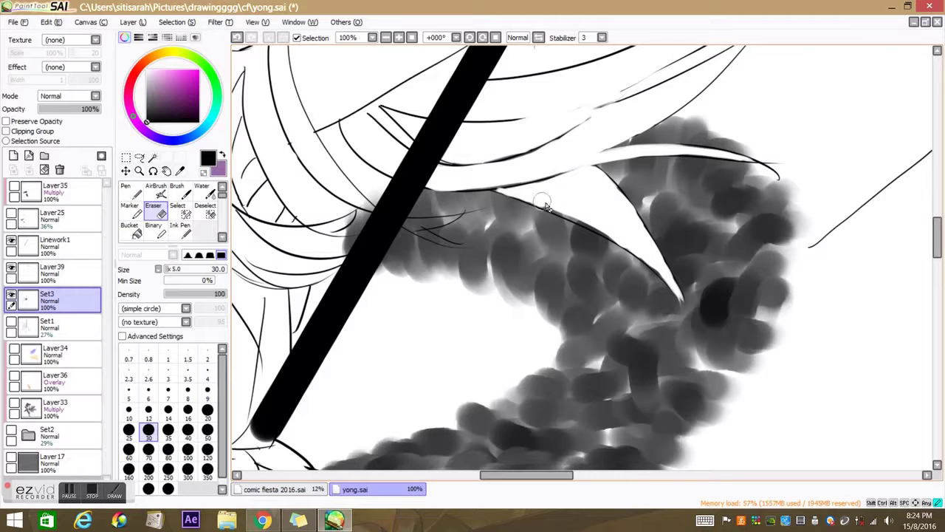
# Step: Clean the edges of the pointed lock and erase the fur inside the small strand tip beside the staff
pyautogui.scroll(2, 633, 297)
pyautogui.press('End')
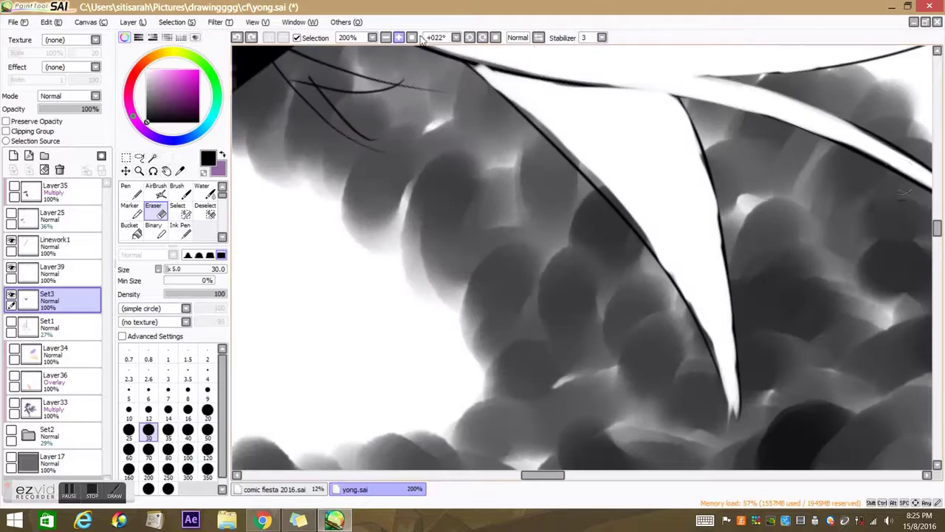
pyautogui.scroll(-3, 495, 83)
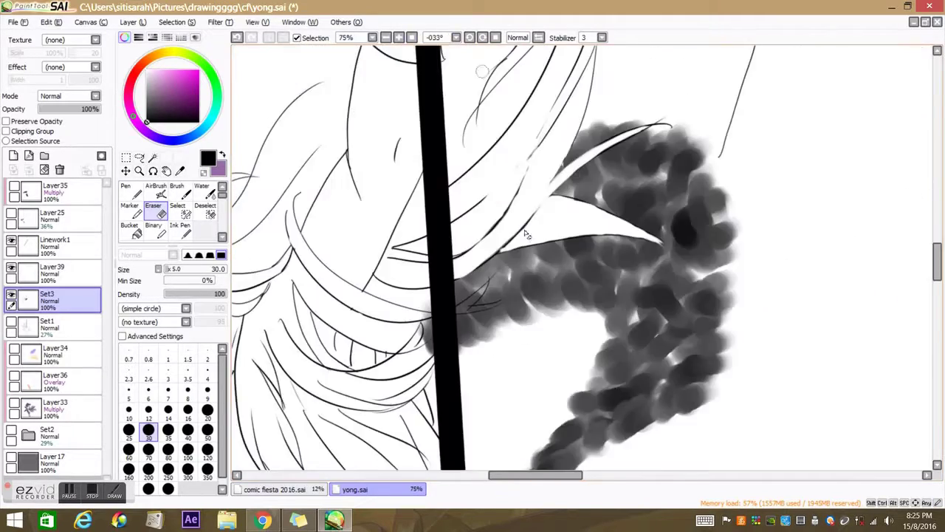
pyautogui.press('Home')
pyautogui.scroll(-4, 604, 96)
pyautogui.scroll(5, 569, 89)
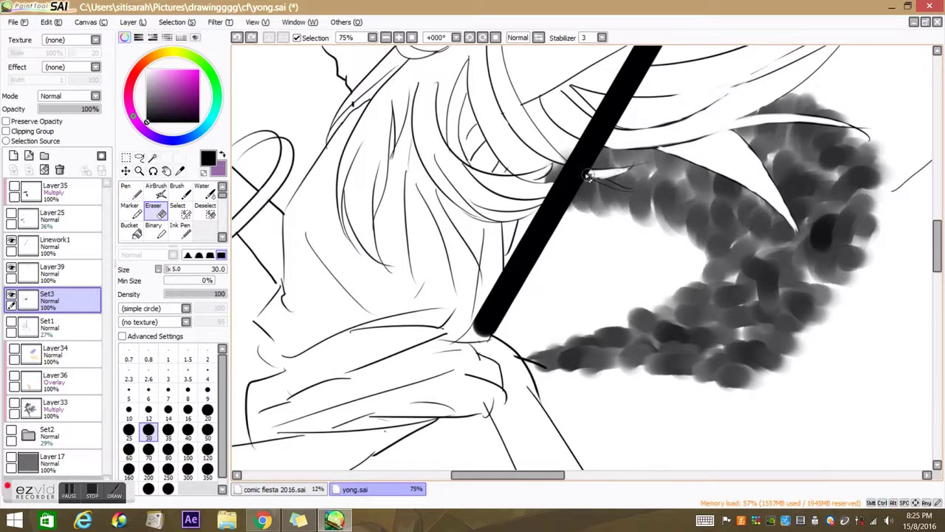
pyautogui.scroll(-4, 548, 177)
pyautogui.scroll(4, 443, 111)
# Step: Add a layer above Set3 and brush darker tufts along the fur, extending it past the staff's lower end at size 25
pyautogui.hotkey('ctrl', 'shift', 'n')
pyautogui.press('b')
pyautogui.moveTo(383, 54); pyautogui.dragTo(608, 53)
pyautogui.moveTo(351, 273)
pyautogui.mouseDown()
pyautogui.moveTo(437, 260)
pyautogui.moveTo(377, 269)
pyautogui.moveTo(517, 292)
pyautogui.mouseUp()
pyautogui.hotkey('alt', 'Tab')
pyautogui.click(859, 12)
pyautogui.moveTo(443, 288)
pyautogui.mouseDown()
pyautogui.moveTo(547, 284)
pyautogui.moveTo(617, 244)
pyautogui.moveTo(561, 148)
pyautogui.mouseUp()
pyautogui.moveTo(487, 280)
pyautogui.mouseDown()
pyautogui.moveTo(377, 269)
pyautogui.moveTo(443, 289)
pyautogui.moveTo(525, 276)
pyautogui.mouseUp()
pyautogui.moveTo(679, 148); pyautogui.dragTo(633, 129)
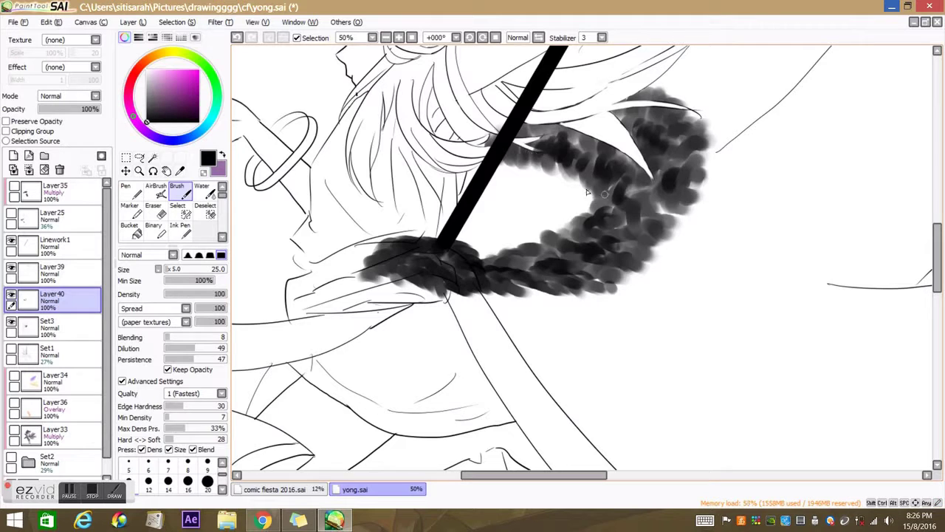
# Step: Brush more black fur on Set3 along the lower edge and taper its end in front of the staff
pyautogui.press('e')
pyautogui.click(385, 37)
pyautogui.press('b')
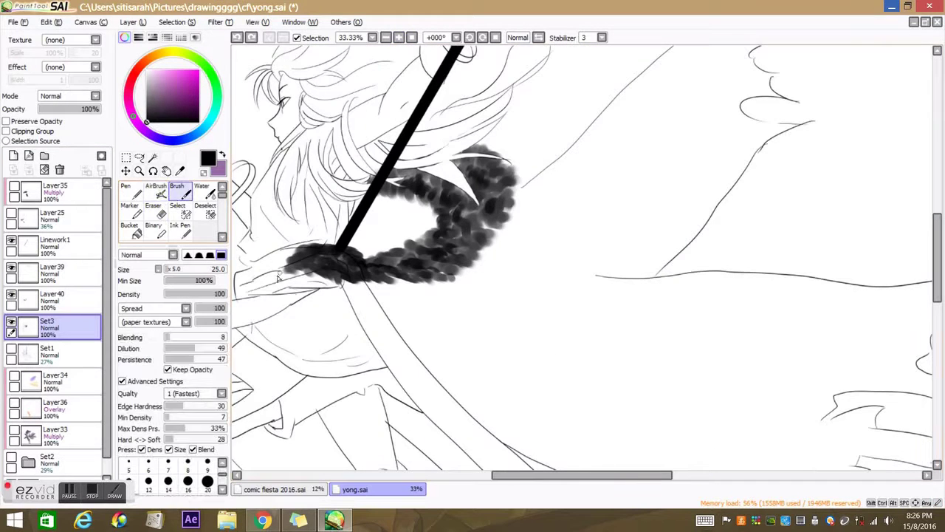
pyautogui.moveTo(325, 284); pyautogui.dragTo(428, 280)
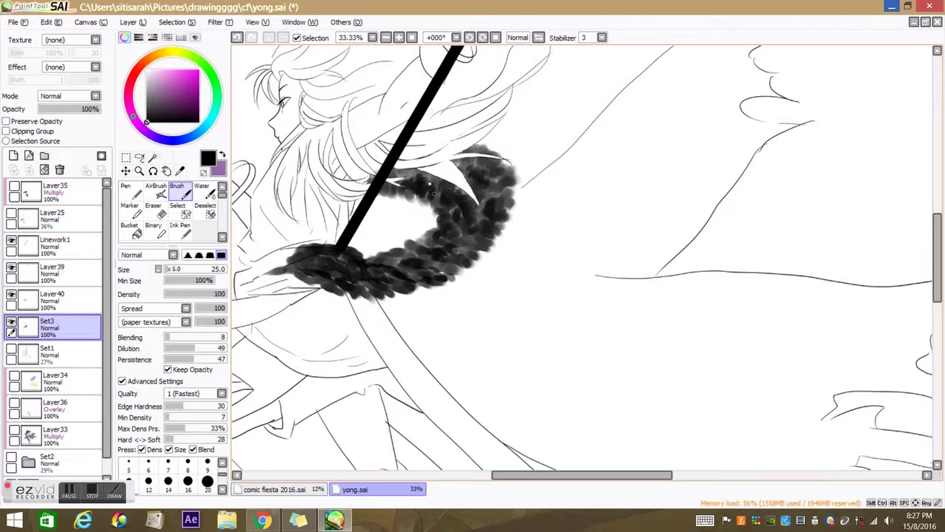
pyautogui.press('-')
pyautogui.moveTo(424, 101); pyautogui.dragTo(487, 152)
pyautogui.press('+')
pyautogui.press('+')
pyautogui.moveTo(529, 477); pyautogui.dragTo(469, 478)
# Step: Switch to Chrome, examine Yin Yong's coat, sash and staff in the character guide, and return to PaintTool SAI
pyautogui.click(263, 520)
pyautogui.scroll(-7, 942, 39)
pyautogui.scroll(3, 942, 38)
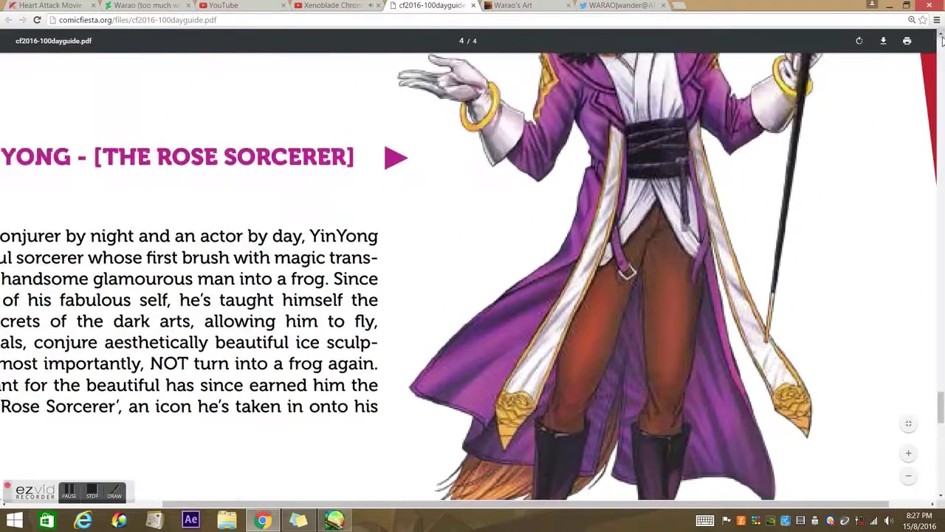
pyautogui.scroll(3, 942, 39)
pyautogui.scroll(-1, 942, 39)
pyautogui.hotkey('alt', 'Tab')
# Step: Try a transform of the staff on Linework1, cancel it, and inspect the staff's upper end below the rose head
pyautogui.click(390, 38)
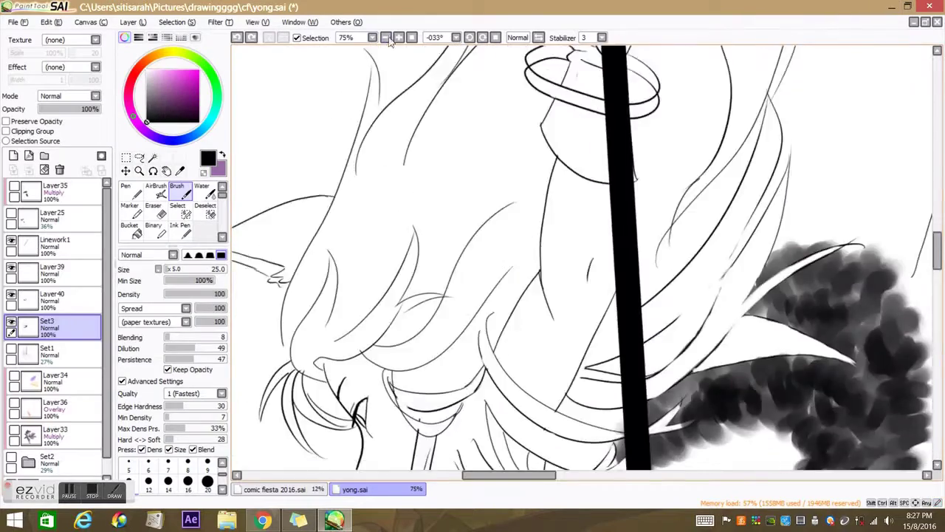
pyautogui.click(387, 38)
pyautogui.click(387, 38)
pyautogui.click(52, 244)
pyautogui.press('e')
pyautogui.hotkey('ctrl', 't')
pyautogui.press('Escape')
pyautogui.press('Home')
pyautogui.scroll(3, 791, 243)
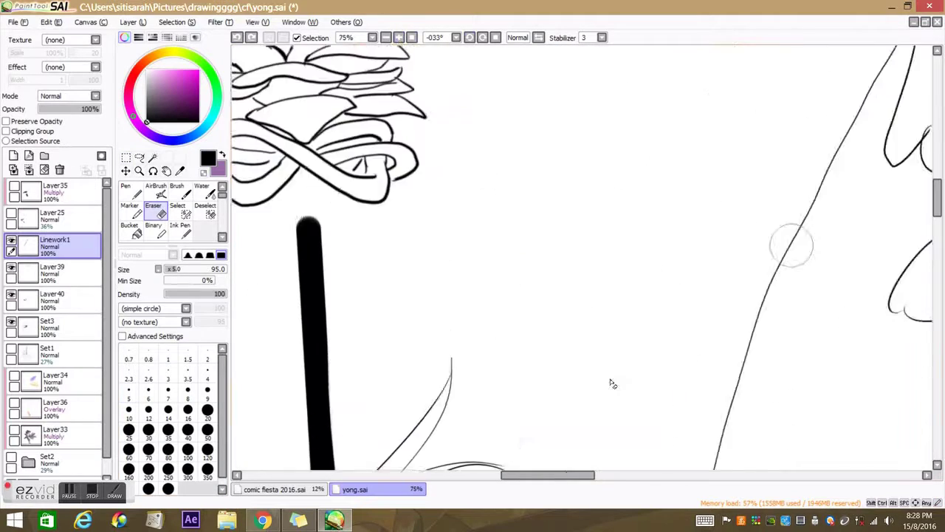
# Step: Add a layer in tea.psd and ink the backpack behind the fox-eared character's shoulder with a size 7 pen
pyautogui.hotkey('ctrl', 'shift', 'n')
pyautogui.press('n')
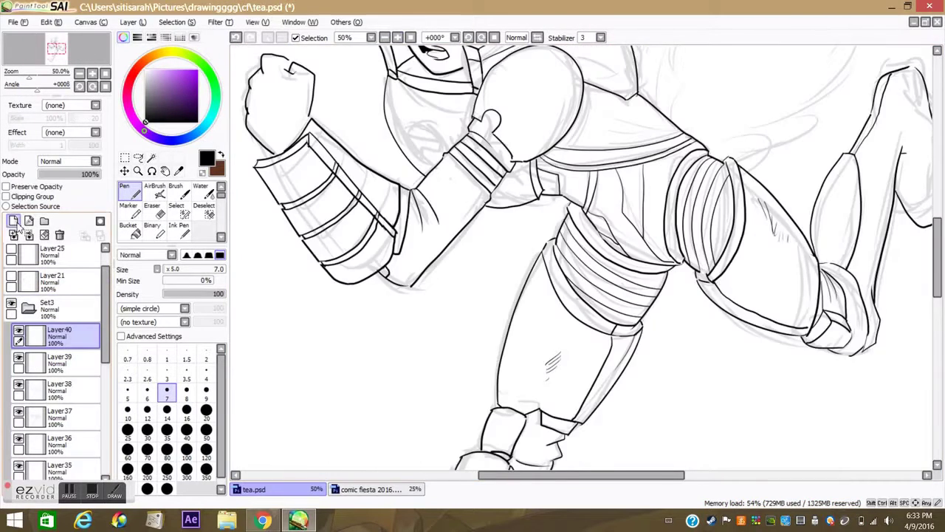
pyautogui.scroll(3, 602, 130)
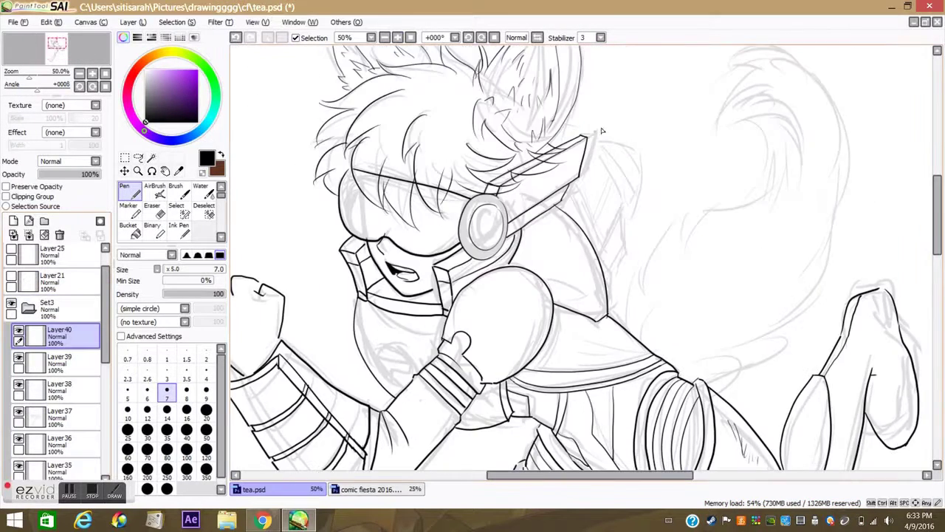
pyautogui.scroll(1, 621, 203)
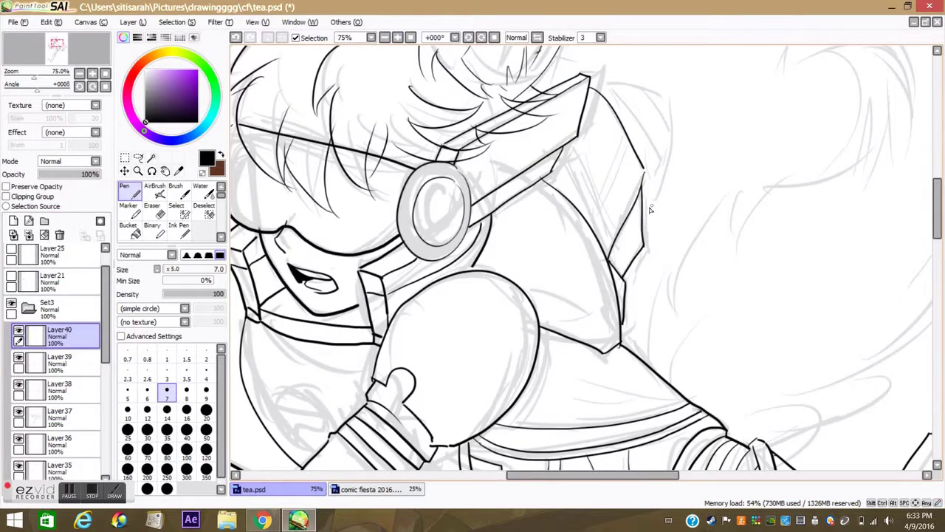
pyautogui.scroll(-6, 660, 199)
pyautogui.scroll(4, 471, 252)
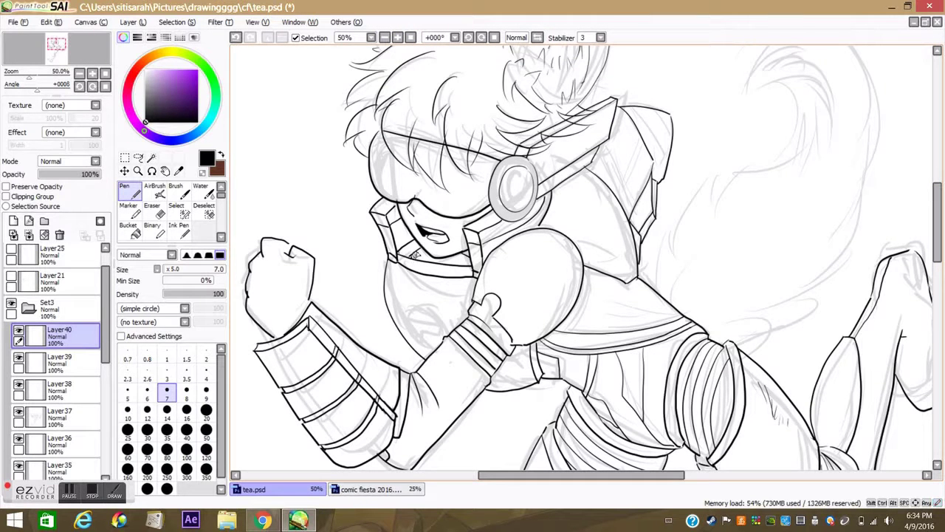
# Step: Hatch the shadow inside the collar under the chin and start inking the chest panel lines
pyautogui.scroll(-5, 467, 260)
pyautogui.scroll(5, 649, 117)
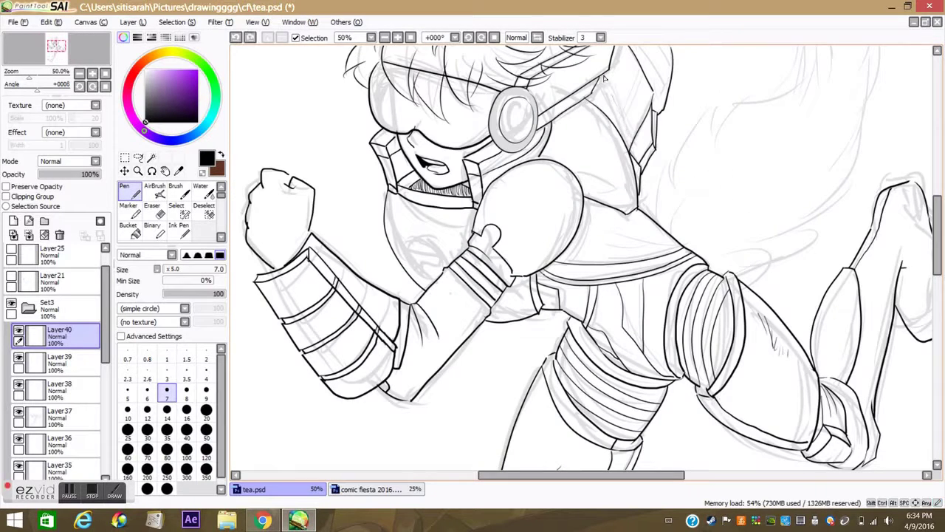
pyautogui.scroll(-5, 648, 80)
pyautogui.scroll(4, 563, 109)
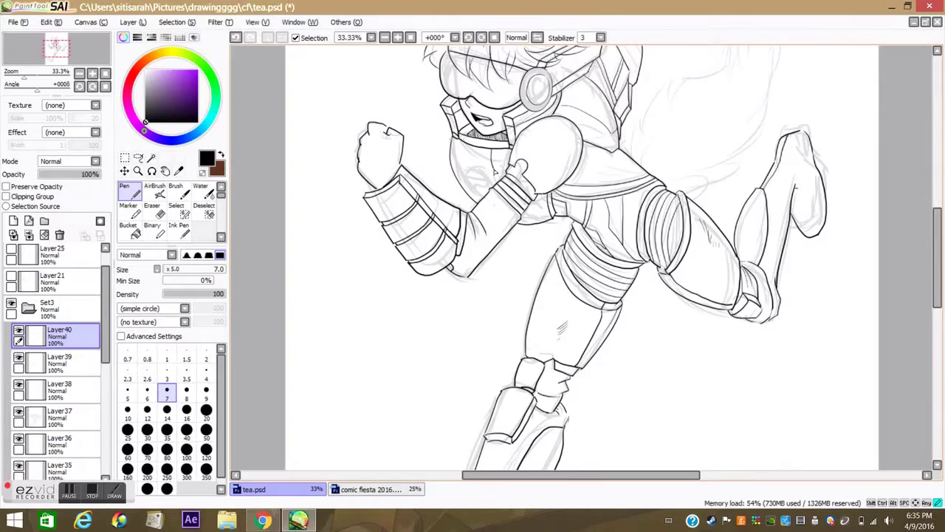
# Step: Draw the round chest emblem on a new layer, transform it onto the lower chest and erase the part overlapping the arm
pyautogui.scroll(-4, 467, 147)
pyautogui.scroll(5, 466, 148)
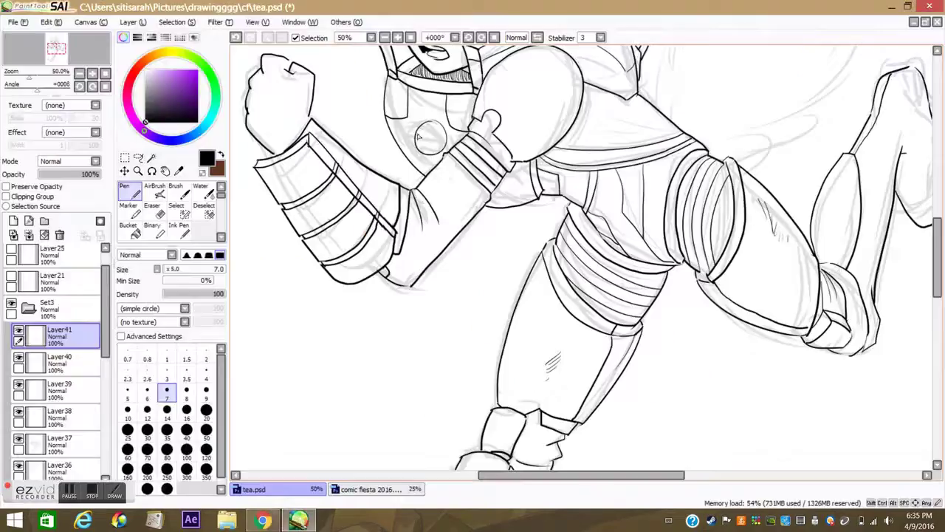
pyautogui.hotkey('ctrl', 't')
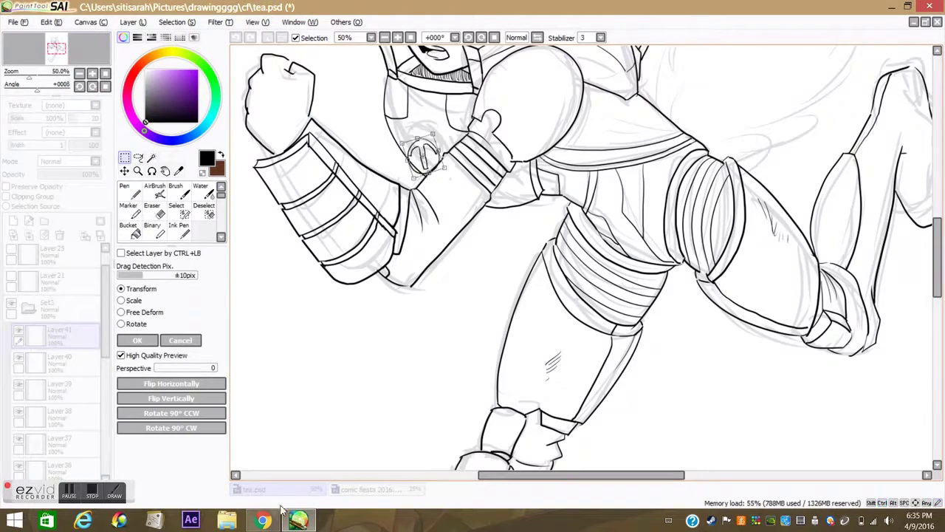
pyautogui.scroll(-1, 488, 167)
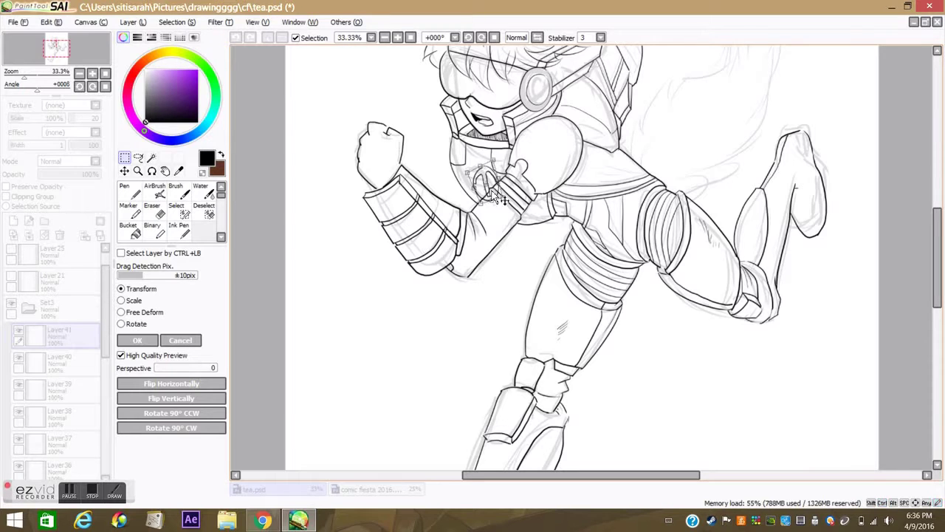
pyautogui.press('e')
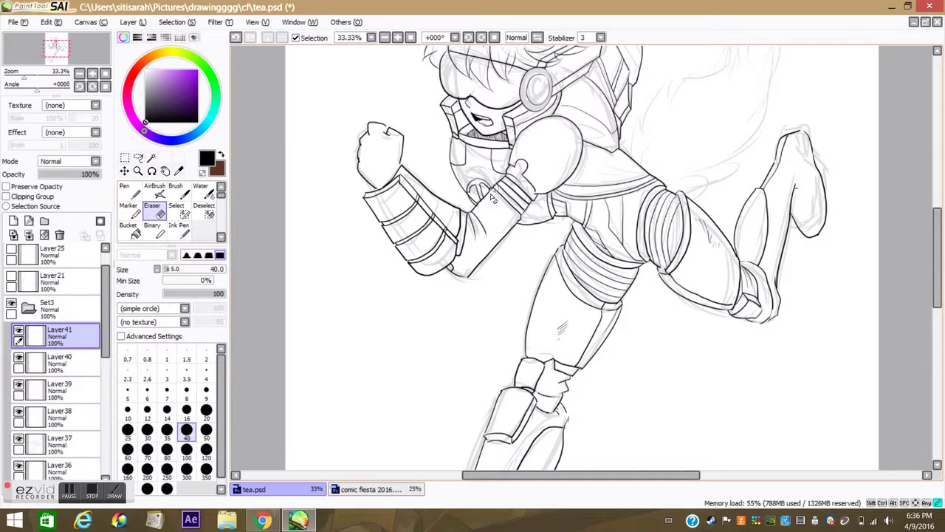
# Step: Ink the inner chest seams above the emblem on a new layer and clean up the emblem on Layer41
pyautogui.hotkey('ctrl', 'shift', 'n')
pyautogui.press('n')
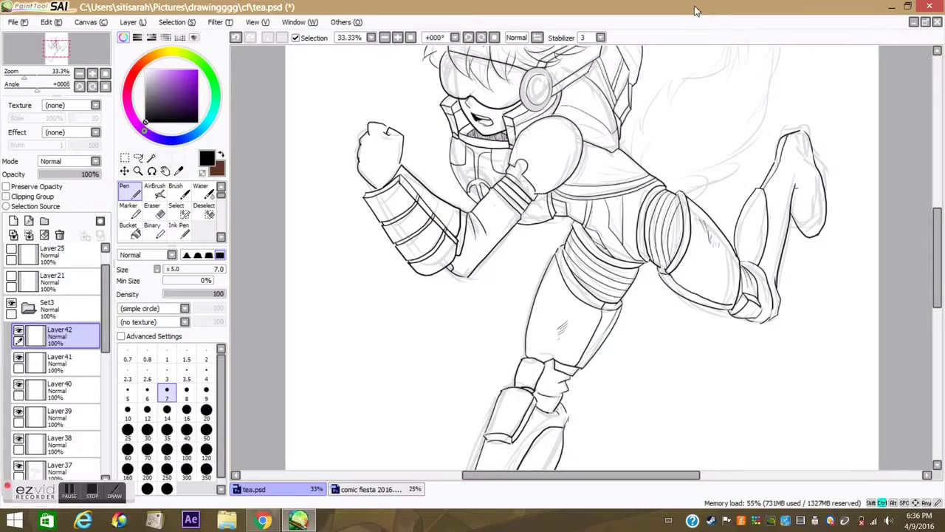
pyautogui.scroll(2, 460, 242)
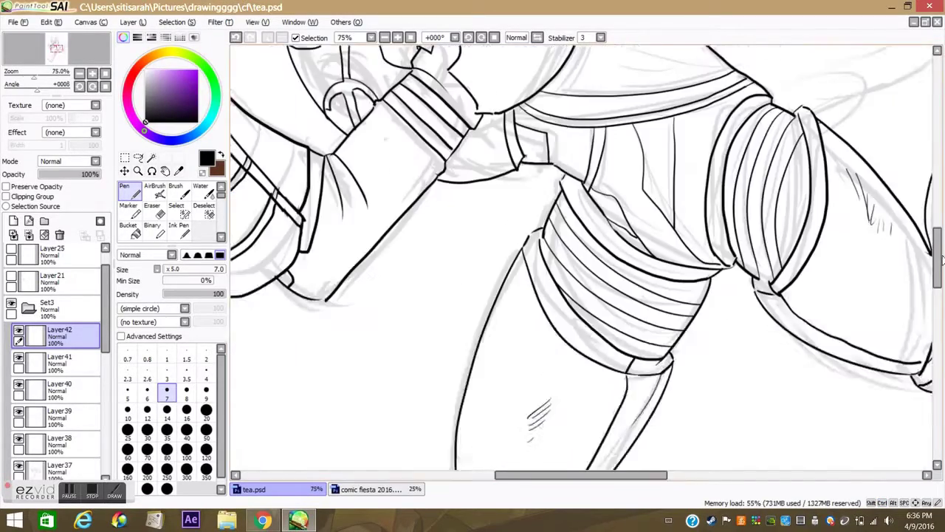
pyautogui.press('e')
pyautogui.press('pagedown')
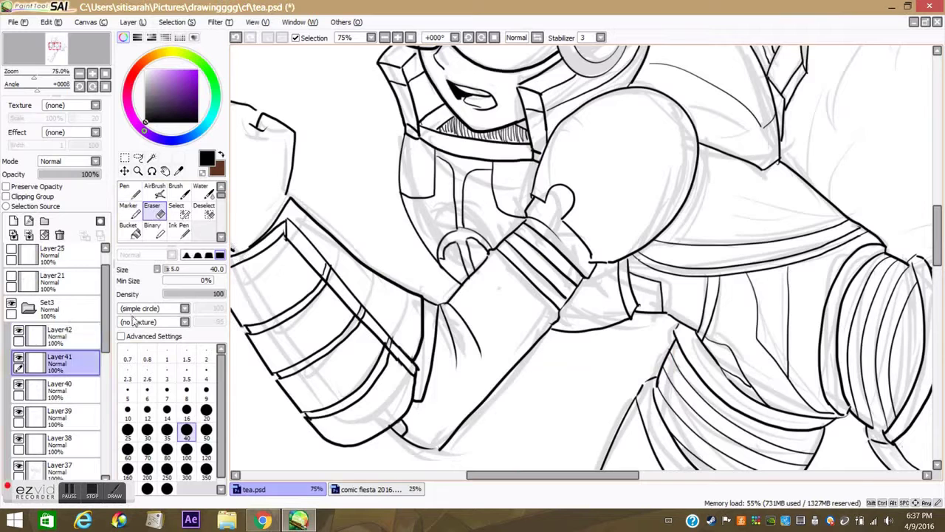
pyautogui.press('n')
# Step: Collapse the Set3 folder and add a new layer above Layer27
pyautogui.scroll(-3, 417, 52)
pyautogui.click(28, 307)
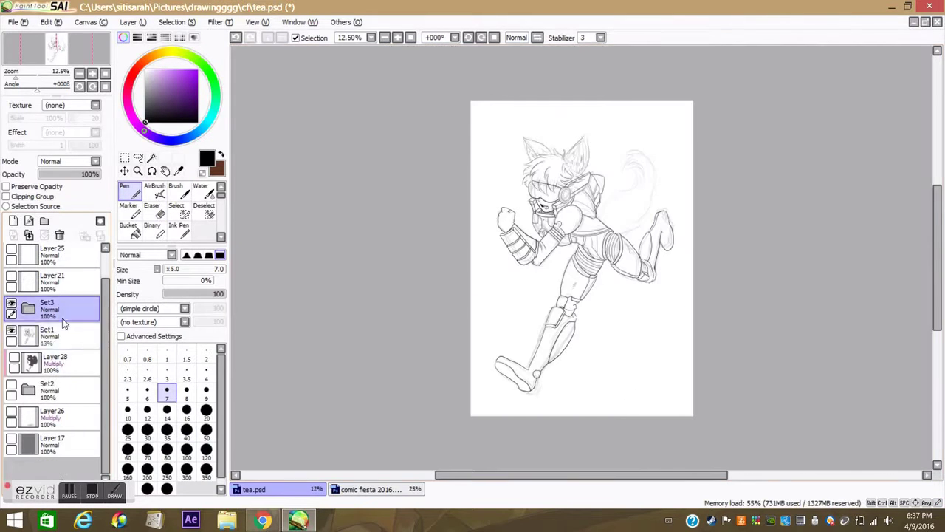
pyautogui.click(13, 221)
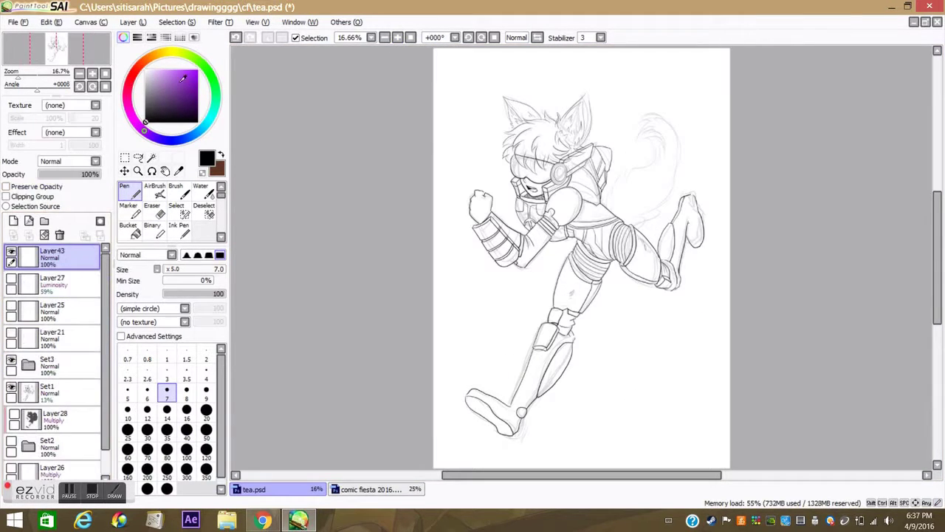
# Step: Circle the runner's front foot in red on Layer43 with the pen at size 60
pyautogui.click(127, 449)
pyautogui.moveTo(540, 421); pyautogui.dragTo(498, 379)
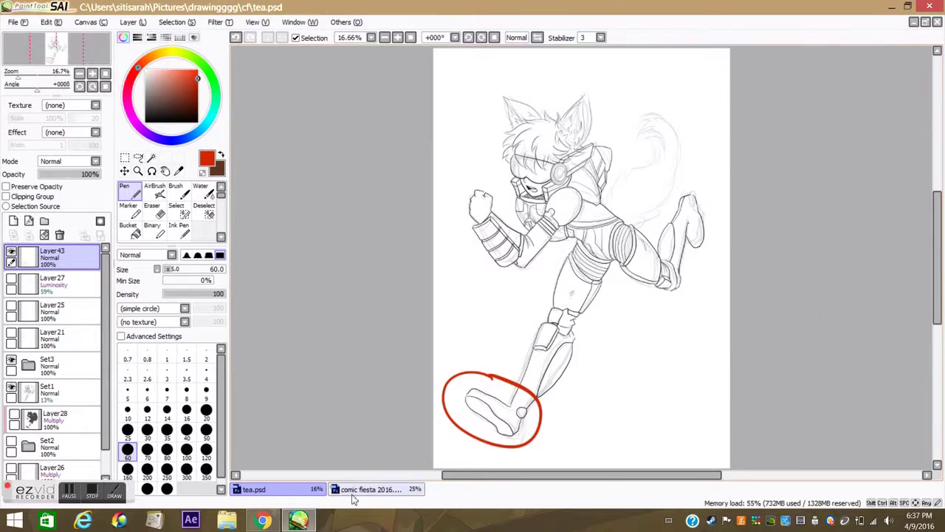
# Step: Open comic fiesta 2016.sai alongside tea.psd and bring comic fiesta 2016.psd to the front
pyautogui.click(366, 490)
pyautogui.moveTo(935, 222)
pyautogui.mouseDown()
pyautogui.moveTo(935, 310)
pyautogui.moveTo(935, 192)
pyautogui.moveTo(935, 269)
pyautogui.moveTo(935, 221)
pyautogui.mouseUp()
pyautogui.click(253, 489)
pyautogui.click(13, 23)
pyautogui.click(37, 52)
pyautogui.doubleClick(223, 222)
pyautogui.click(399, 490)
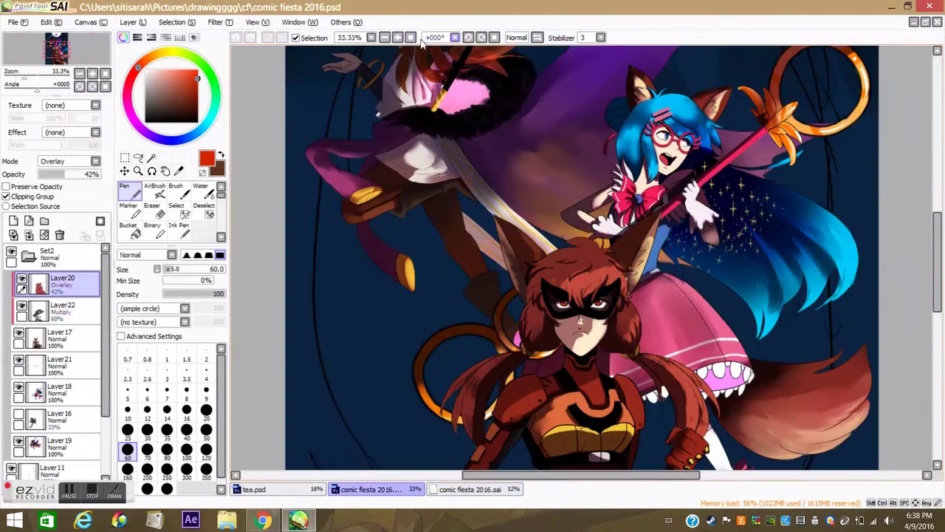
# Step: Compare the whole group illustration in the open comic fiesta documents with the runner's line art in tea.psd
pyautogui.press('-')
pyautogui.press('-')
pyautogui.press('-')
pyautogui.hotkey('ctrl', 'Tab')
pyautogui.hotkey('ctrl', 'Tab')
pyautogui.hotkey('ctrl', 'Tab')
pyautogui.hotkey('ctrl', 'Tab')
pyautogui.hotkey('ctrl', 'Tab')
pyautogui.hotkey('ctrl', 'Tab')
pyautogui.hotkey('ctrl', 'Tab')
# Step: Move Layer44 into the Set3 folder above Layer42 and set the pen to black at size 7
pyautogui.press('+')
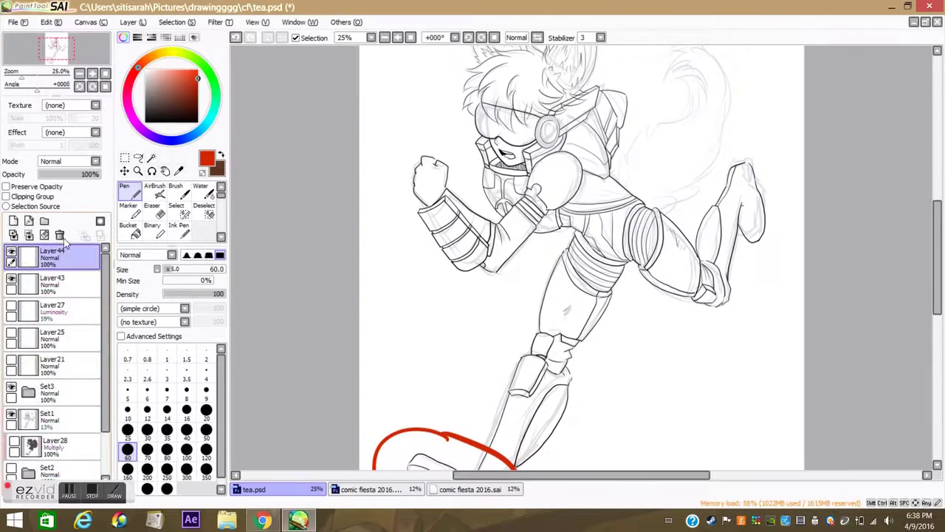
pyautogui.moveTo(65, 251); pyautogui.dragTo(52, 391)
pyautogui.click(166, 393)
pyautogui.scroll(2, 629, 232)
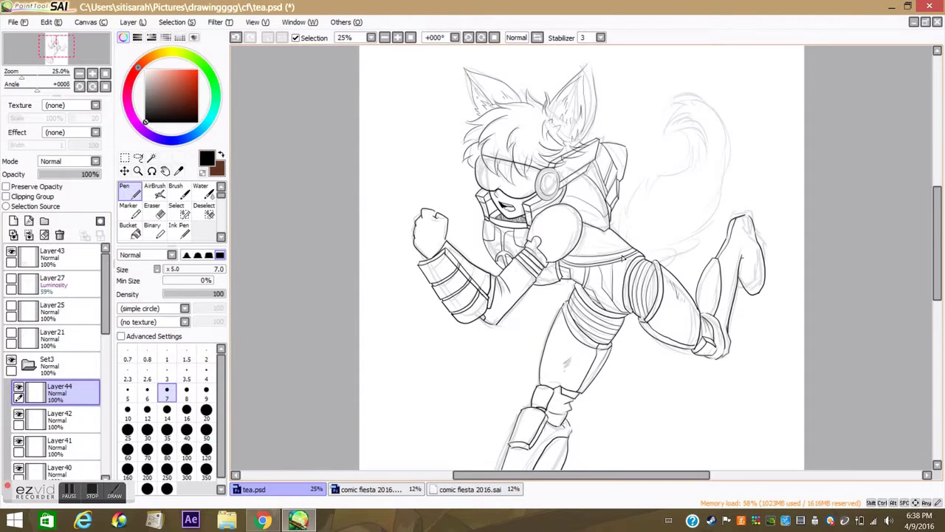
# Step: Shape the large curled tail behind the runner on Layer44 with repeated transforms and a freehand selection
pyautogui.hotkey('ctrl', 'v')
pyautogui.hotkey('ctrl', 't')
pyautogui.moveTo(768, 244); pyautogui.dragTo(713, 262)
pyautogui.press('Return')
pyautogui.hotkey('ctrl', 't')
pyautogui.moveTo(791, 217); pyautogui.dragTo(802, 200)
pyautogui.press('Return')
pyautogui.hotkey('ctrl', 't')
pyautogui.moveTo(704, 279); pyautogui.dragTo(893, 229)
pyautogui.press('Return')
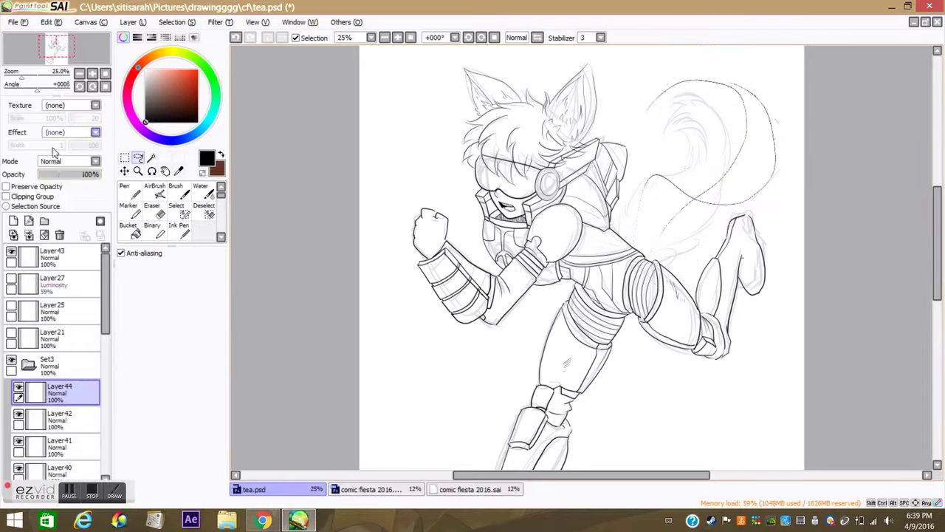
pyautogui.press('n')
pyautogui.hotkey('ctrl', 'shift', 'n')
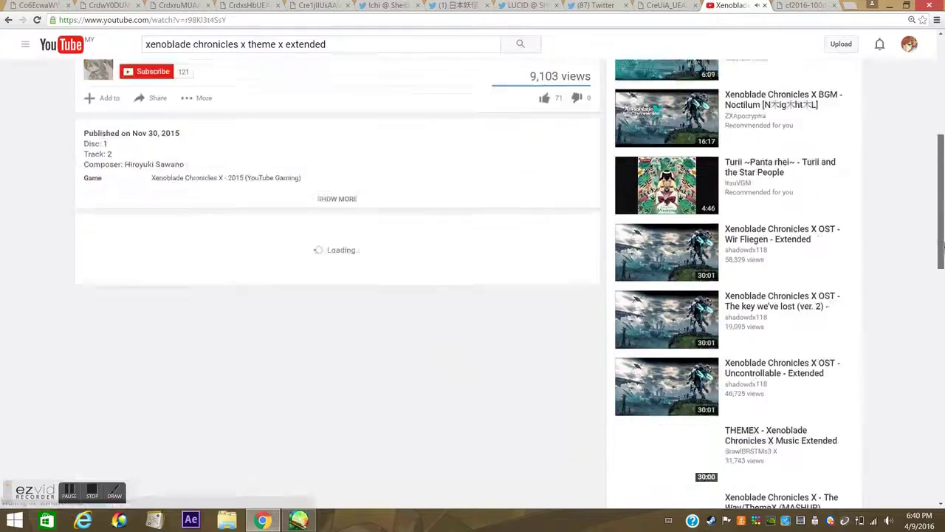
# Step: Switch to the browser and open another extended track among the suggested Xenoblade Chronicles X videos
pyautogui.moveTo(941, 250); pyautogui.dragTo(943, 130)
pyautogui.click(751, 106)
pyautogui.moveTo(941, 81); pyautogui.dragTo(943, 256)
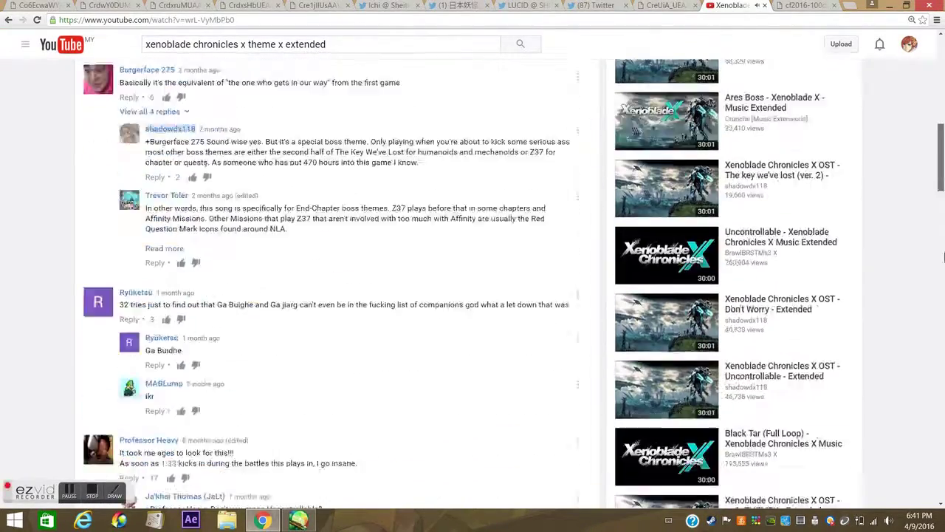
pyautogui.scroll(4, 943, 251)
pyautogui.click(791, 279)
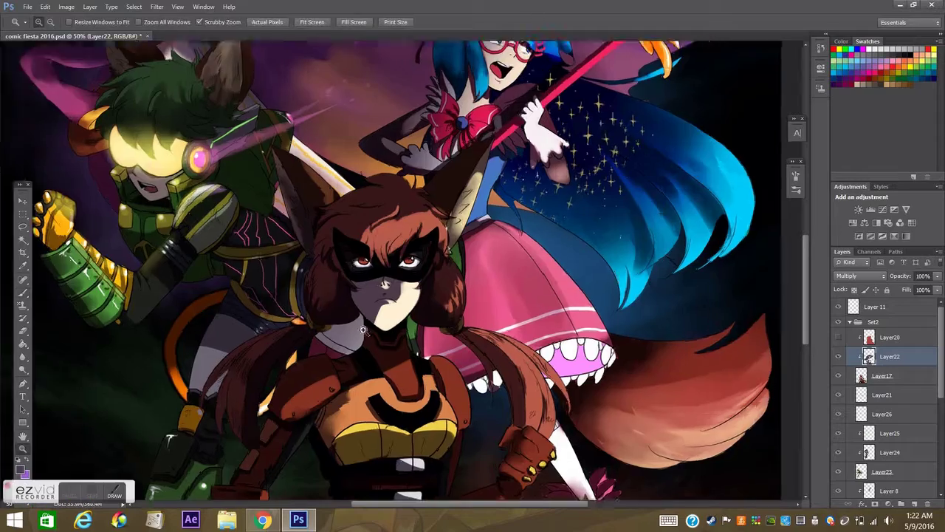
# Step: Switch to Photoshop and touch up the masked heroine's hair, erasing shading on Layer22 and painting on Layer17
pyautogui.scroll(5, 444, 265)
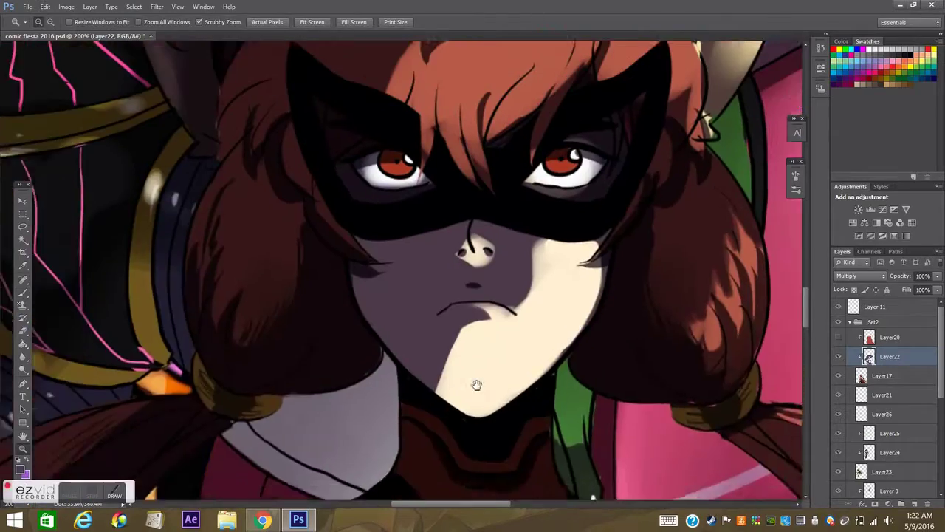
pyautogui.scroll(3, 426, 255)
pyautogui.hscroll(-3, 427, 255)
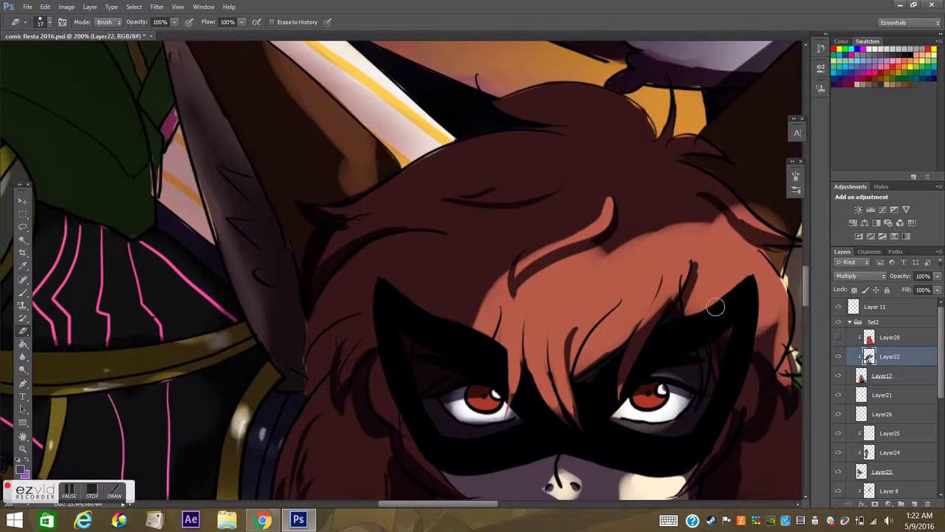
pyautogui.press('b')
pyautogui.keyDown('ctrl'); pyautogui.click(443, 155); pyautogui.keyUp('ctrl')
pyautogui.scroll(2, 612, 165)
pyautogui.hscroll(1, 612, 166)
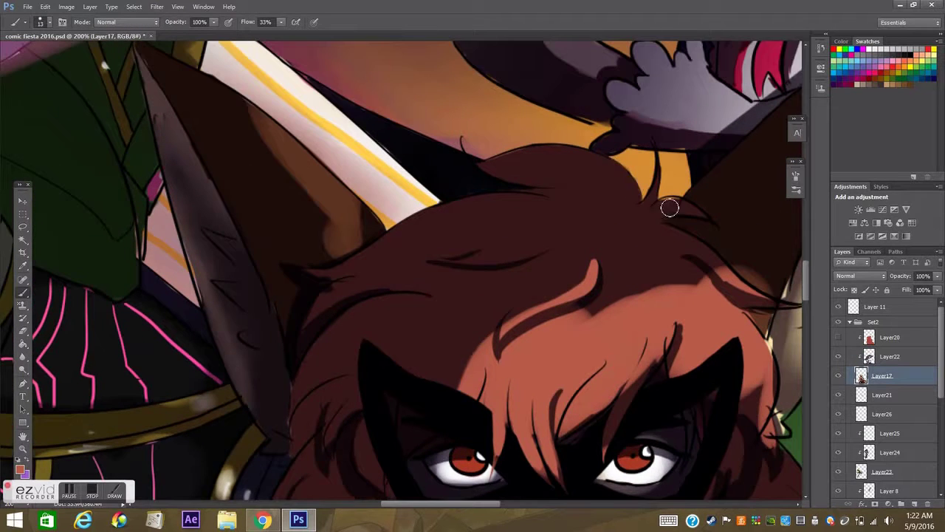
pyautogui.scroll(-2, 606, 268)
pyautogui.hscroll(5, 605, 269)
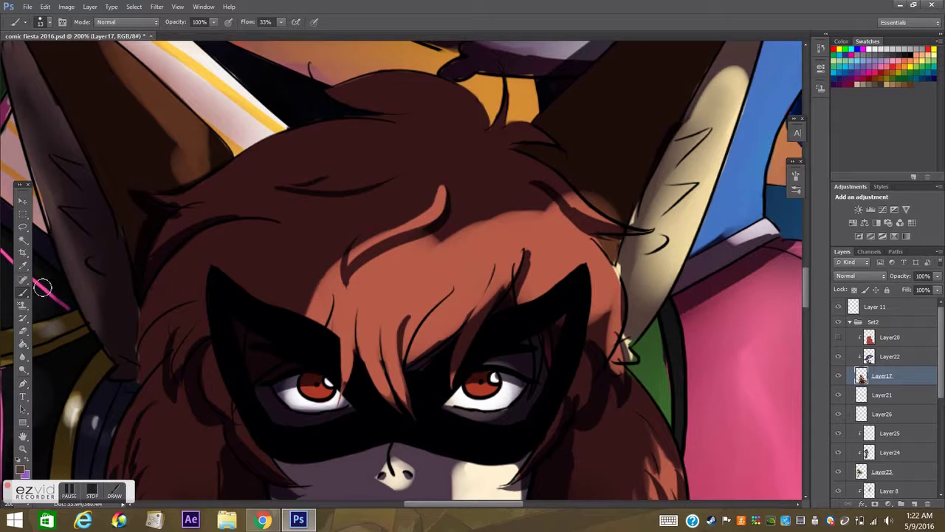
# Step: Clean up the edges of the masked heroine's ears and nearby hair on Layer17 with sampled colours and the eraser
pyautogui.keyDown('alt'); pyautogui.click(641, 217); pyautogui.keyUp('alt')
pyautogui.keyDown('alt'); pyautogui.click(626, 257); pyautogui.keyUp('alt')
pyautogui.moveTo(533, 231); pyautogui.dragTo(316, 235)
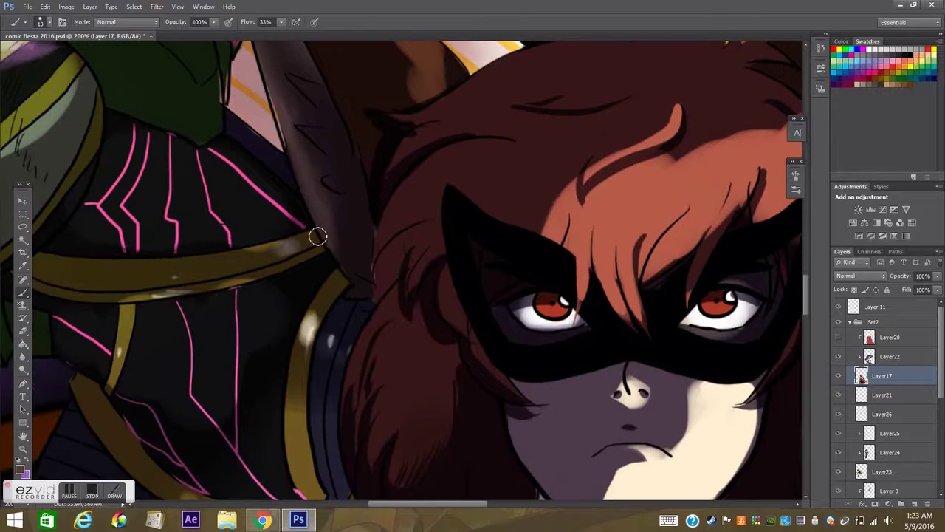
pyautogui.scroll(4, 332, 241)
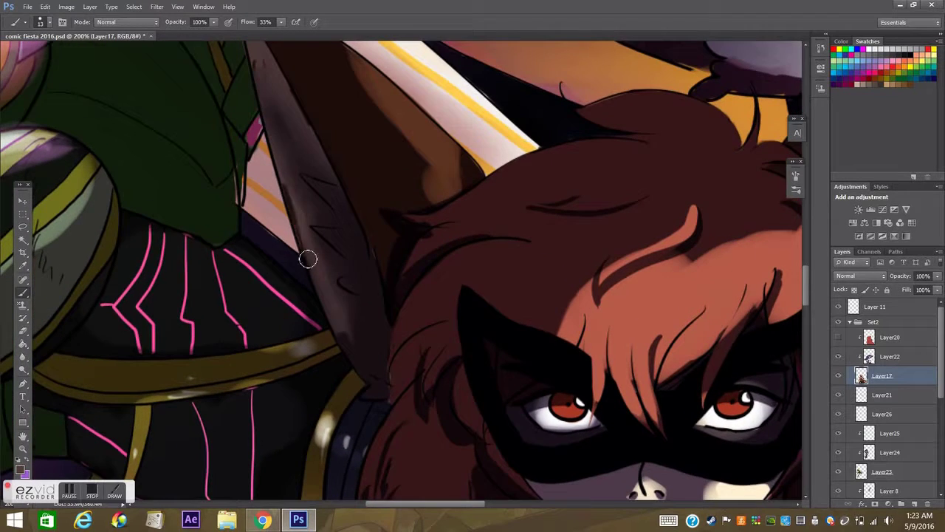
pyautogui.press('e')
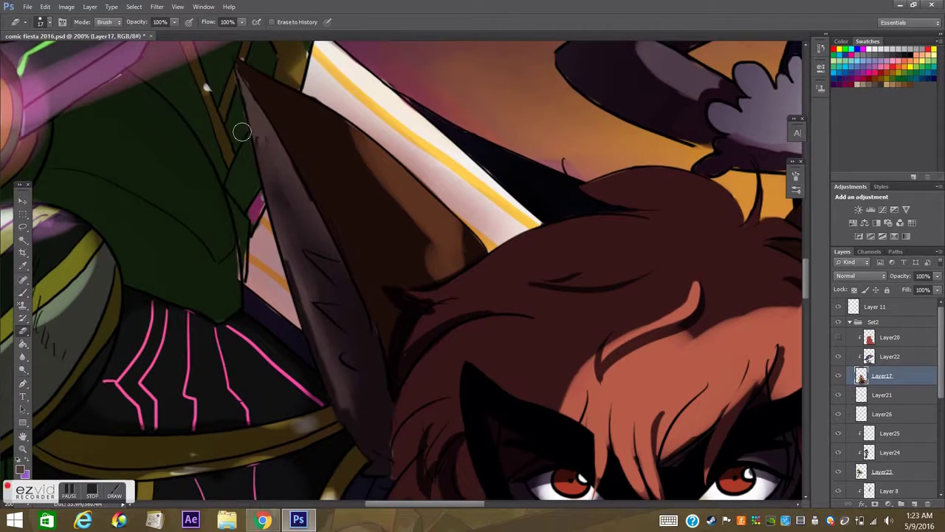
# Step: Set the opacity of the Multiply shadow layer Layer22 to 57% and check it against the whole illustration
pyautogui.press('z')
pyautogui.hotkey('ctrl', '0')
pyautogui.moveTo(308, 118); pyautogui.dragTo(309, 119)
pyautogui.hotkey('ctrl', '0')
pyautogui.click(890, 356)
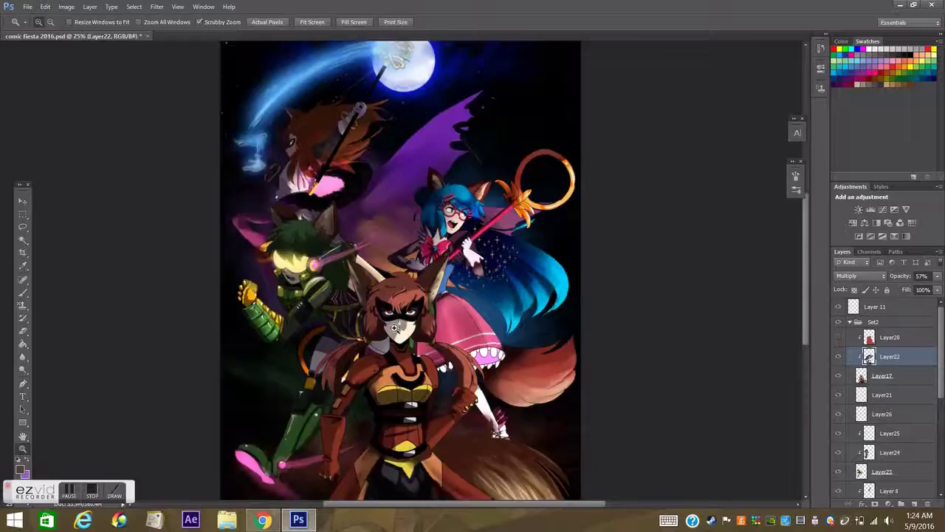
pyautogui.moveTo(378, 300); pyautogui.dragTo(378, 300)
pyautogui.moveTo(396, 502); pyautogui.dragTo(316, 247)
pyautogui.hotkey('ctrl', '0')
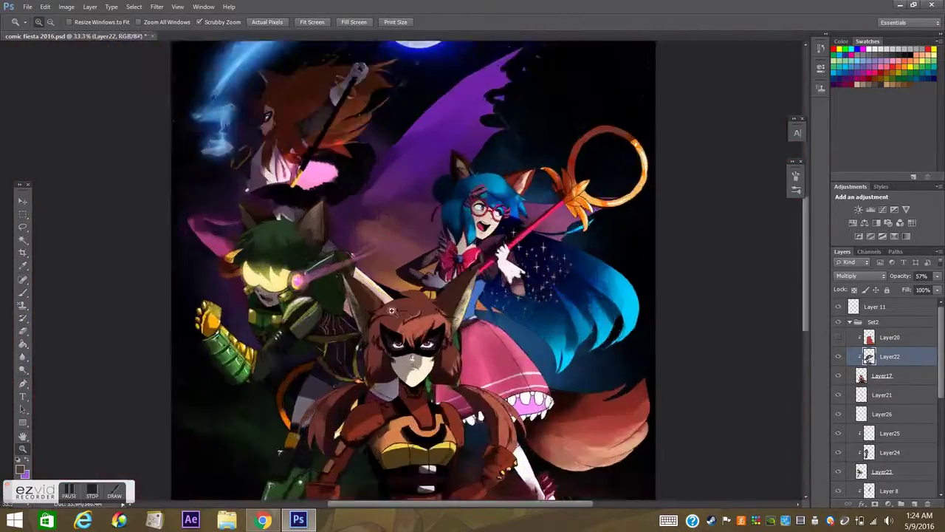
# Step: Show the overlay colours of Layer20 on the masked heroine and collapse the Set2 group
pyautogui.moveTo(398, 370); pyautogui.dragTo(443, 370)
pyautogui.click(869, 338)
pyautogui.click(850, 322)
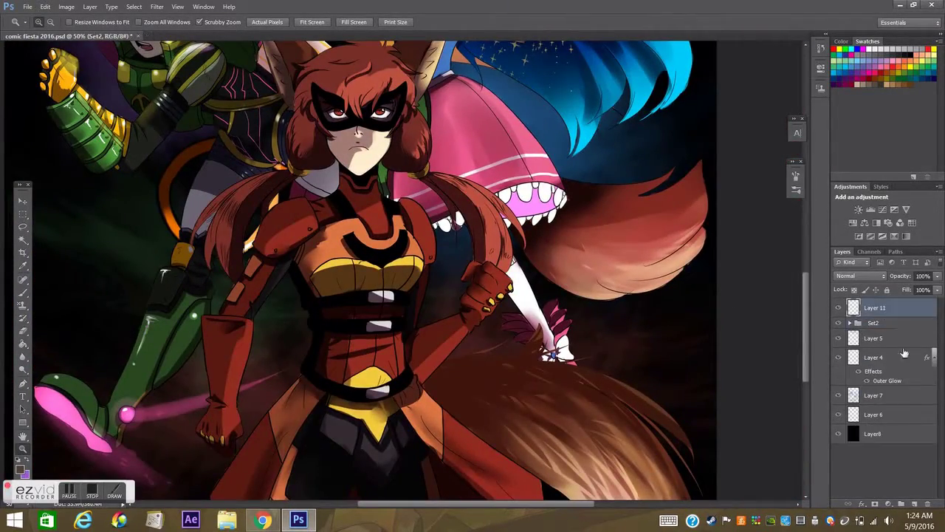
# Step: Add a new layer above Layer 11 and set up a small brush with white as the foreground colour
pyautogui.click(901, 503)
pyautogui.hotkey('ctrl', '0')
pyautogui.click(20, 467)
pyautogui.press('Return')
pyautogui.rightClick(46, 65)
pyautogui.press('Return')
# Step: Paint thin white highlights across the masked heroine's hair on Layer 12
pyautogui.moveTo(696, 438); pyautogui.dragTo(537, 275)
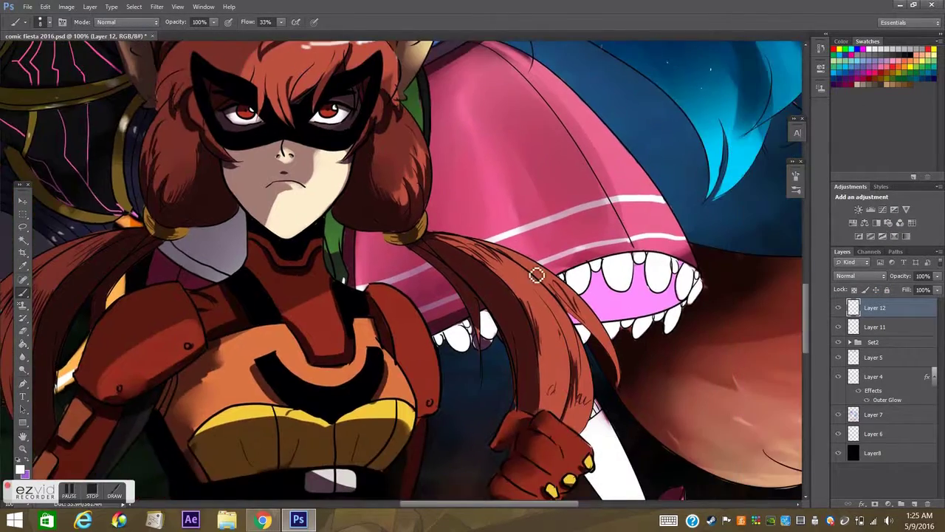
pyautogui.hotkey('ctrl', '0')
pyautogui.hotkey('ctrl', '+')
pyautogui.rightClick(46, 65)
pyautogui.press('Return')
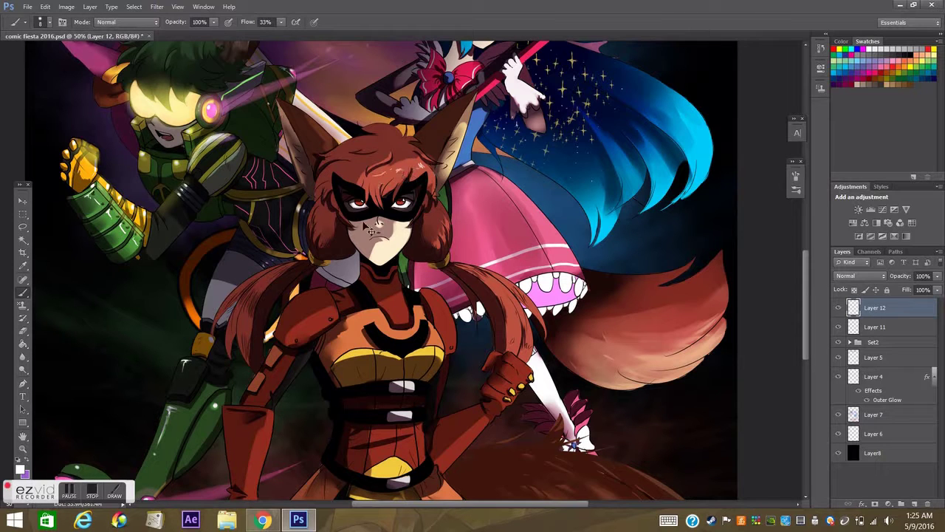
pyautogui.press(']')
pyautogui.press('z')
pyautogui.hotkey('ctrl', '0')
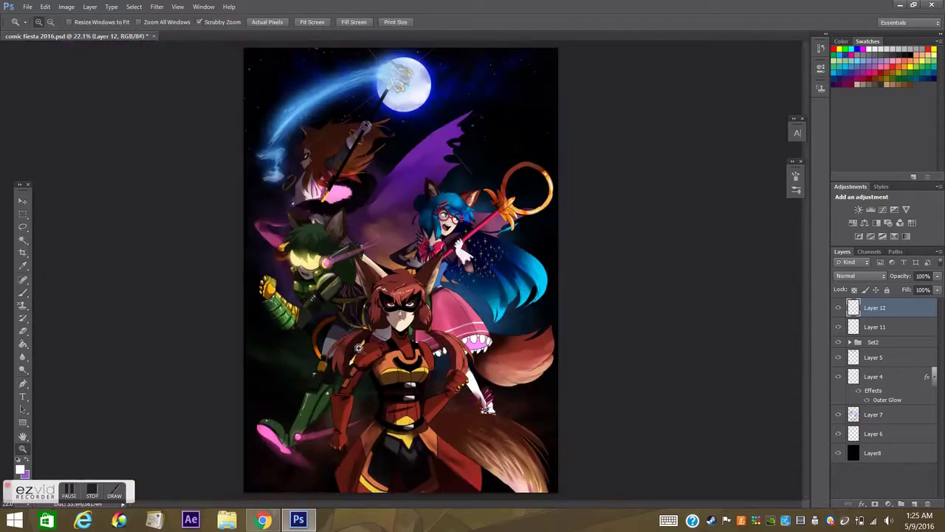
# Step: Add a new layer above Layer 12 and paint white highlights on the shoulder armour, knuckles and lowered glove with a 19 px brush
pyautogui.hotkey('ctrl', 'shift', 'alt', 'n')
pyautogui.scroll(10, 406, 354)
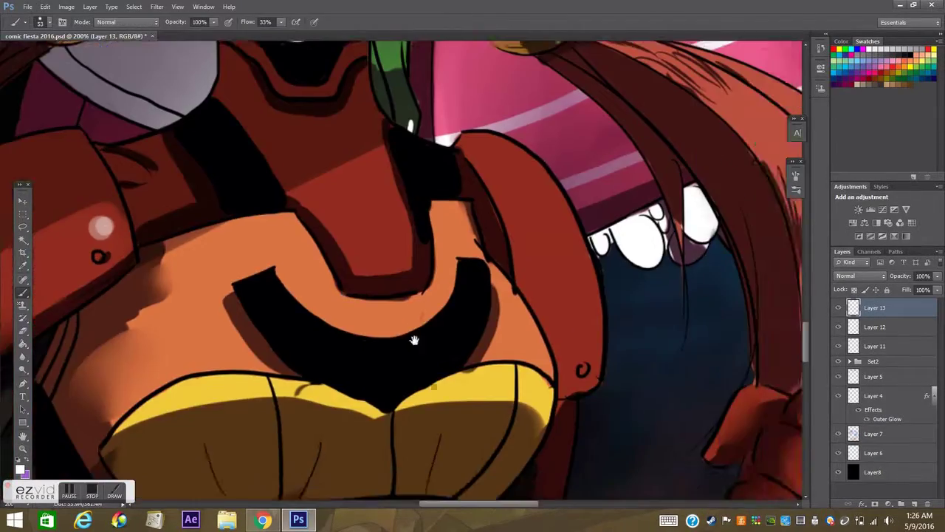
pyautogui.press('b')
pyautogui.hotkey('ctrl', '0')
pyautogui.scroll(4, 387, 245)
pyautogui.press('[')
pyautogui.press('[')
pyautogui.press('[')
pyautogui.press('[')
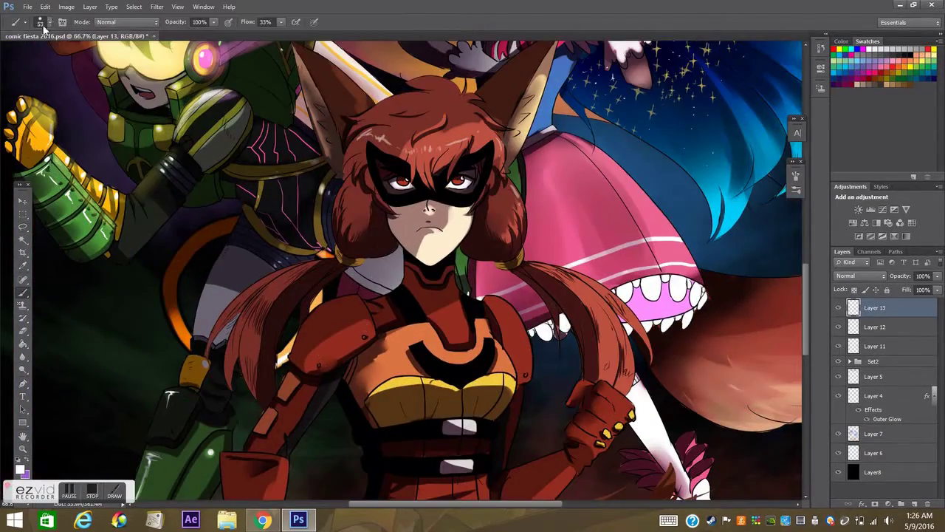
pyautogui.scroll(-3, 360, 340)
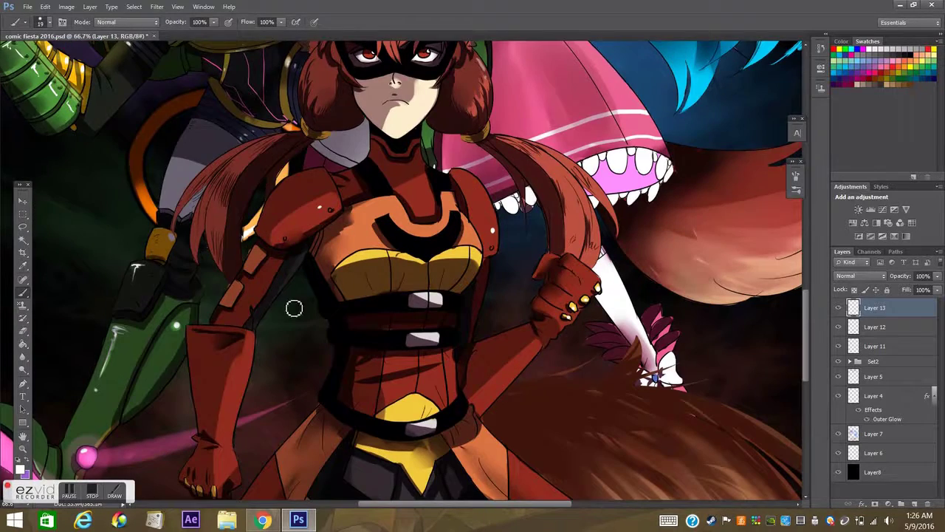
pyautogui.scroll(-4, 294, 308)
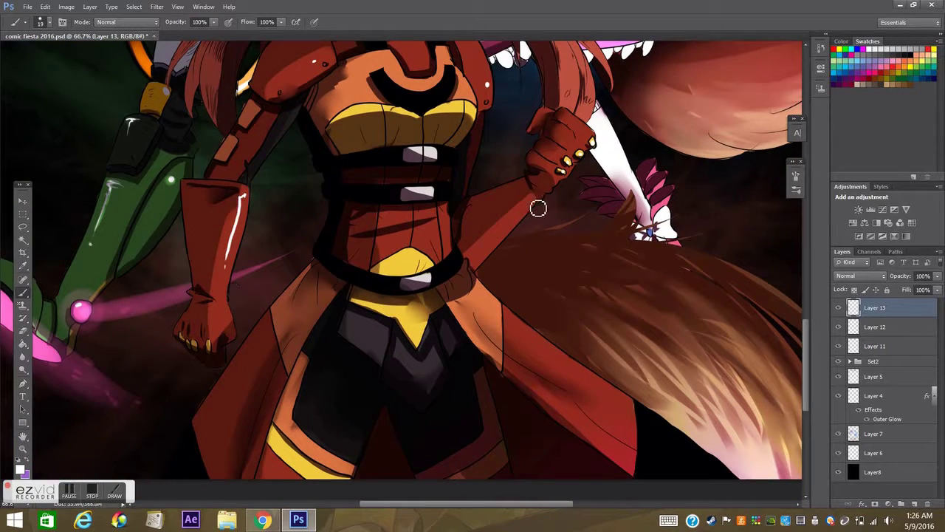
# Step: Erase stray paint outside the masked heroine's outlines on Layer17 with a hard 23 px eraser
pyautogui.keyDown('ctrl'); pyautogui.click(207, 268); pyautogui.keyUp('ctrl')
pyautogui.press('e')
pyautogui.scroll(2, 266, 310)
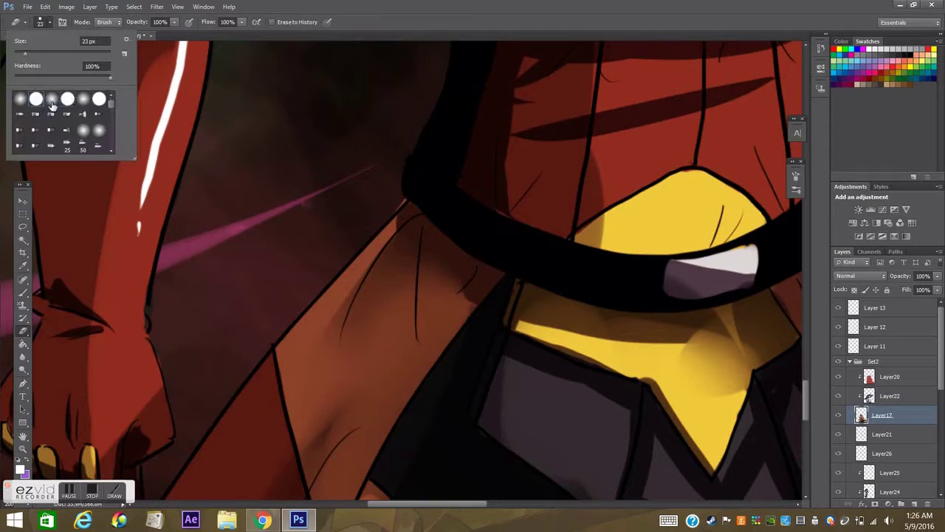
pyautogui.scroll(5, 267, 333)
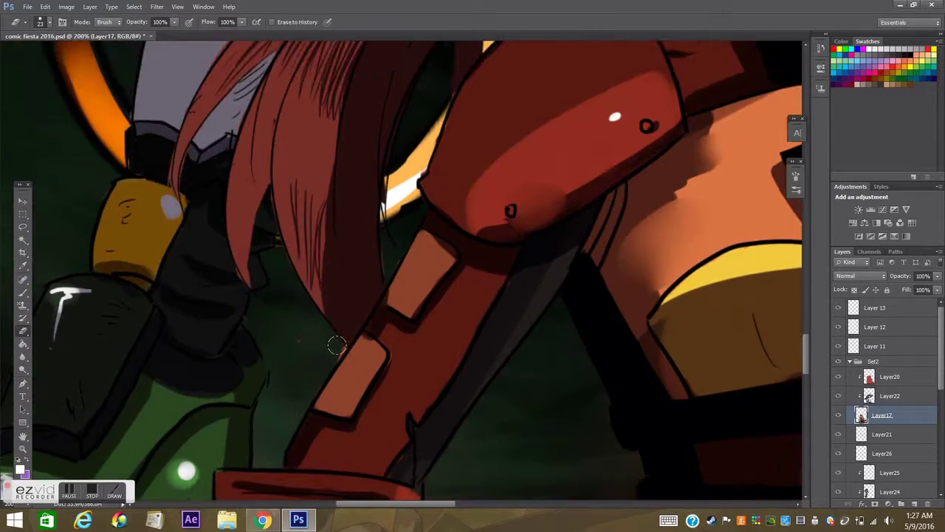
pyautogui.scroll(10, 227, 305)
# Step: Paint a white highlight streak along the bent arm's glove on Layer 13
pyautogui.keyDown('ctrl'); pyautogui.click(727, 352); pyautogui.keyUp('ctrl')
pyautogui.press('b')
pyautogui.press('z')
pyautogui.hotkey('ctrl', '0')
pyautogui.click(739, 301)
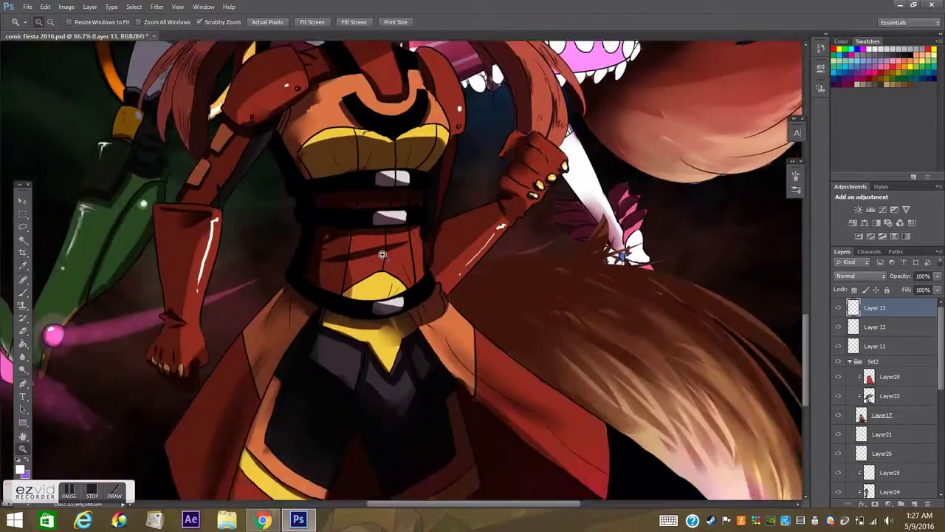
pyautogui.scroll(-2, 739, 300)
pyautogui.scroll(3, 591, 310)
# Step: Erase stray paint along the edges of the bent arm on Layer17 and check the full illustration
pyautogui.press('e')
pyautogui.keyDown('ctrl'); pyautogui.click(489, 319); pyautogui.keyUp('ctrl')
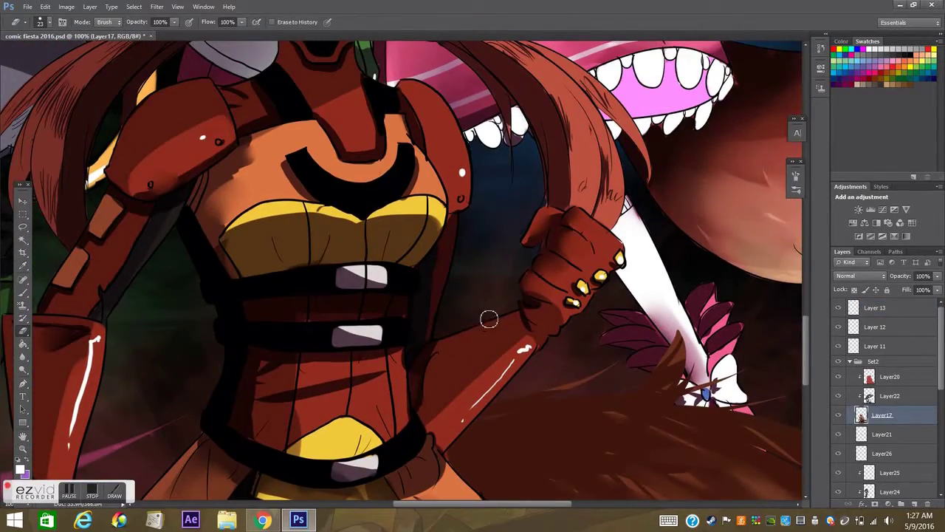
pyautogui.scroll(5, 526, 217)
pyautogui.moveTo(273, 240); pyautogui.dragTo(311, 174)
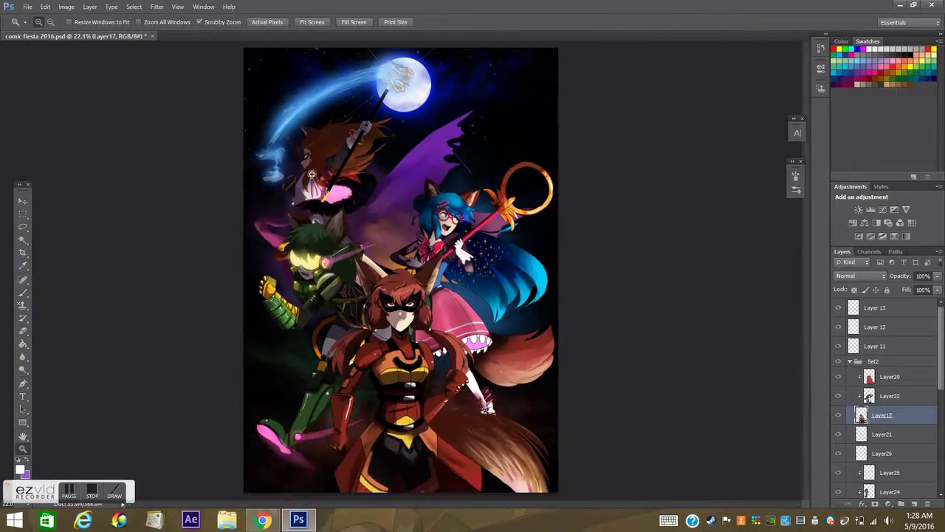
# Step: Collapse Set2, add a new layer above Layer 13 and handwrite "continue tommorow zz" in white beside the moon with a 13 px brush
pyautogui.click(849, 361)
pyautogui.click(891, 307)
pyautogui.hotkey('ctrl', 'shift', 'alt', 'n')
pyautogui.press('b')
pyautogui.click(49, 21)
pyautogui.click(49, 22)
pyautogui.moveTo(452, 91); pyautogui.dragTo(485, 94)
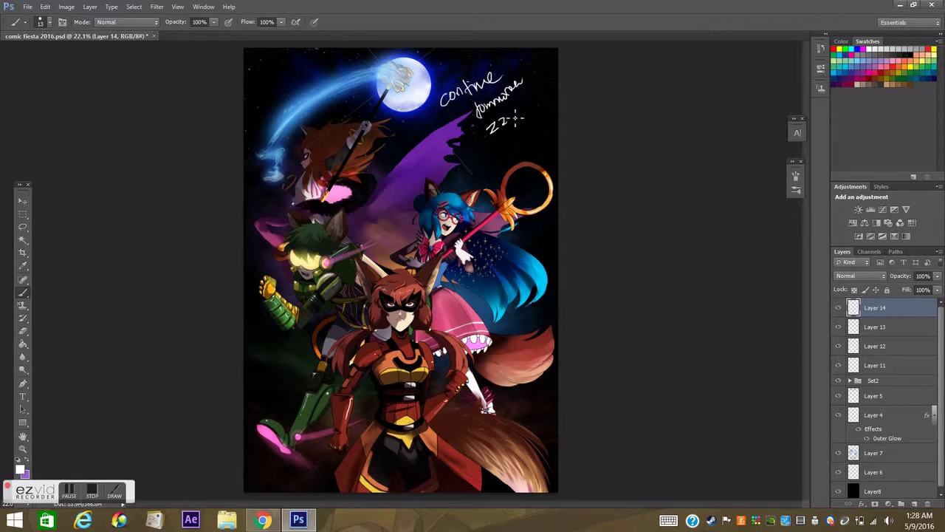